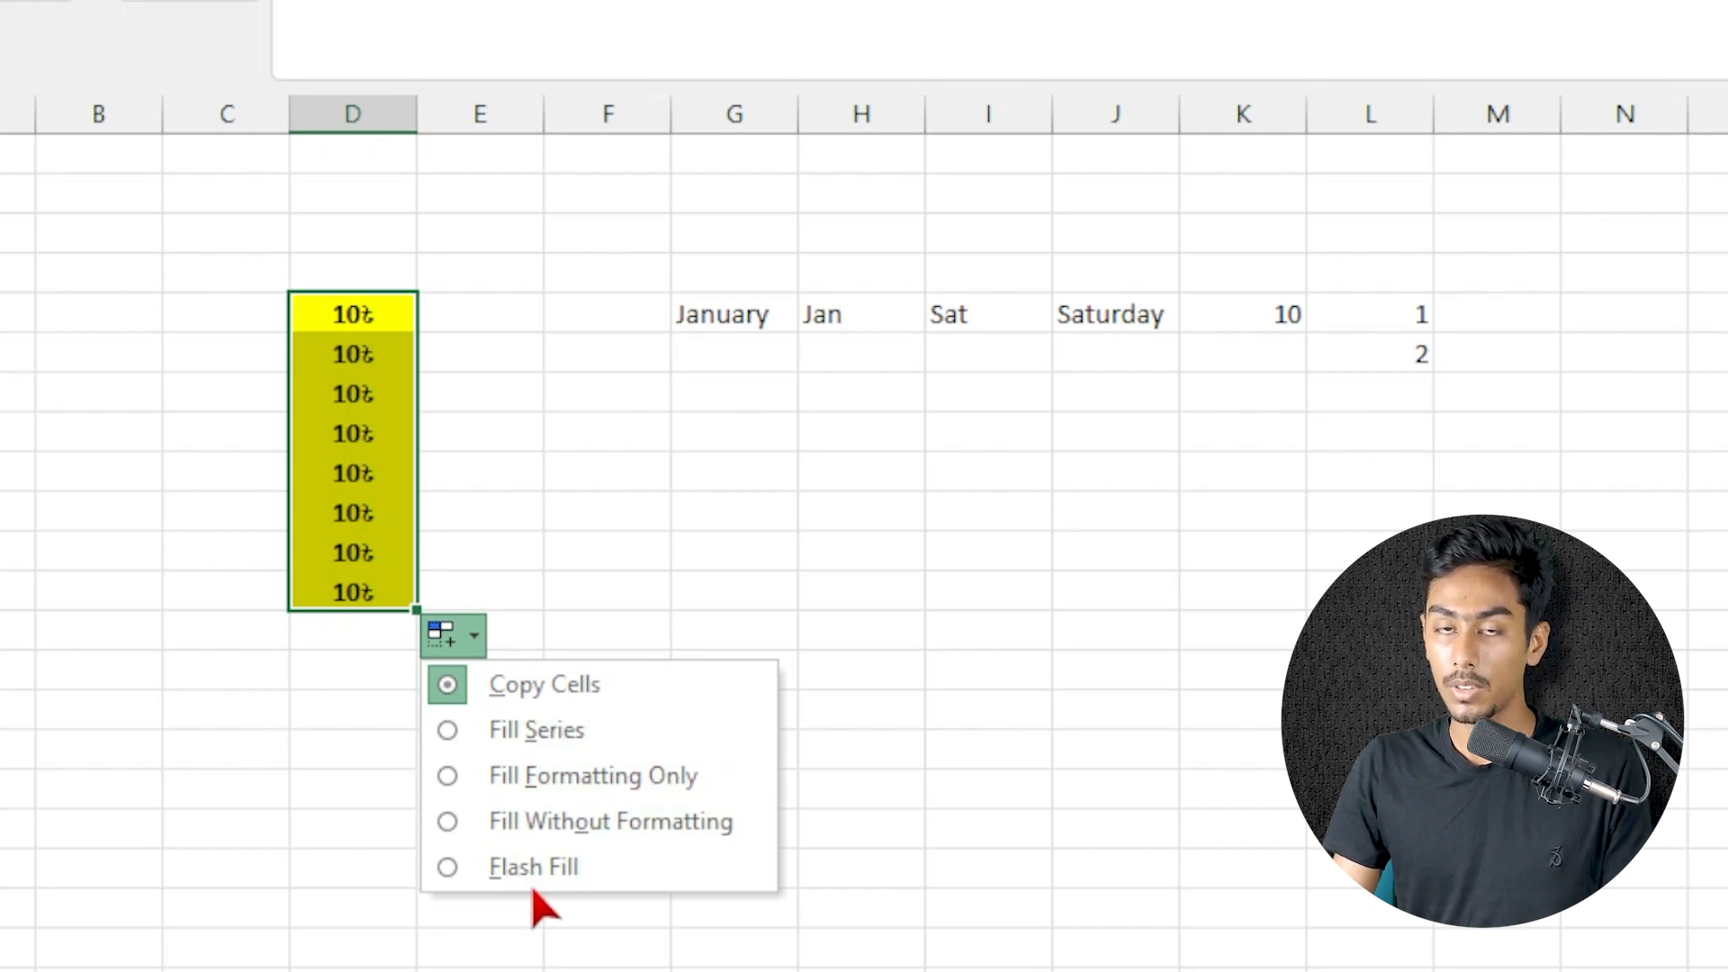
Convert the filled cells D5:D12 to a Fill Series sequence, and undo the fill
click(504, 734)
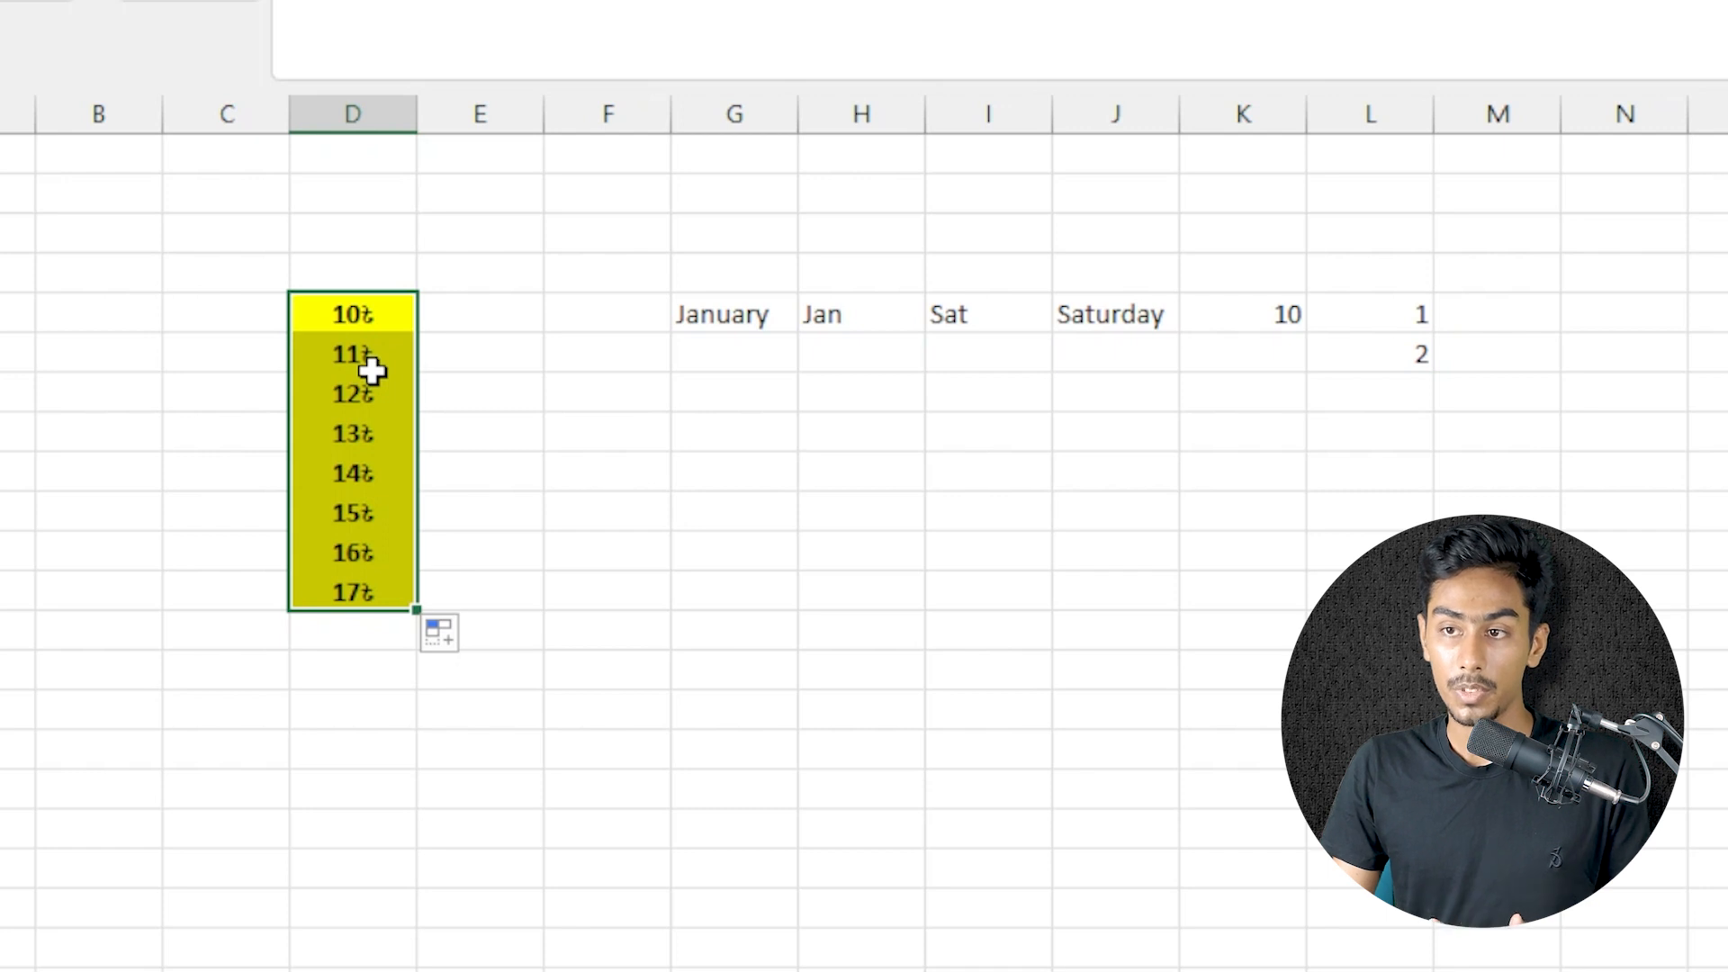
key(ctrl+z)
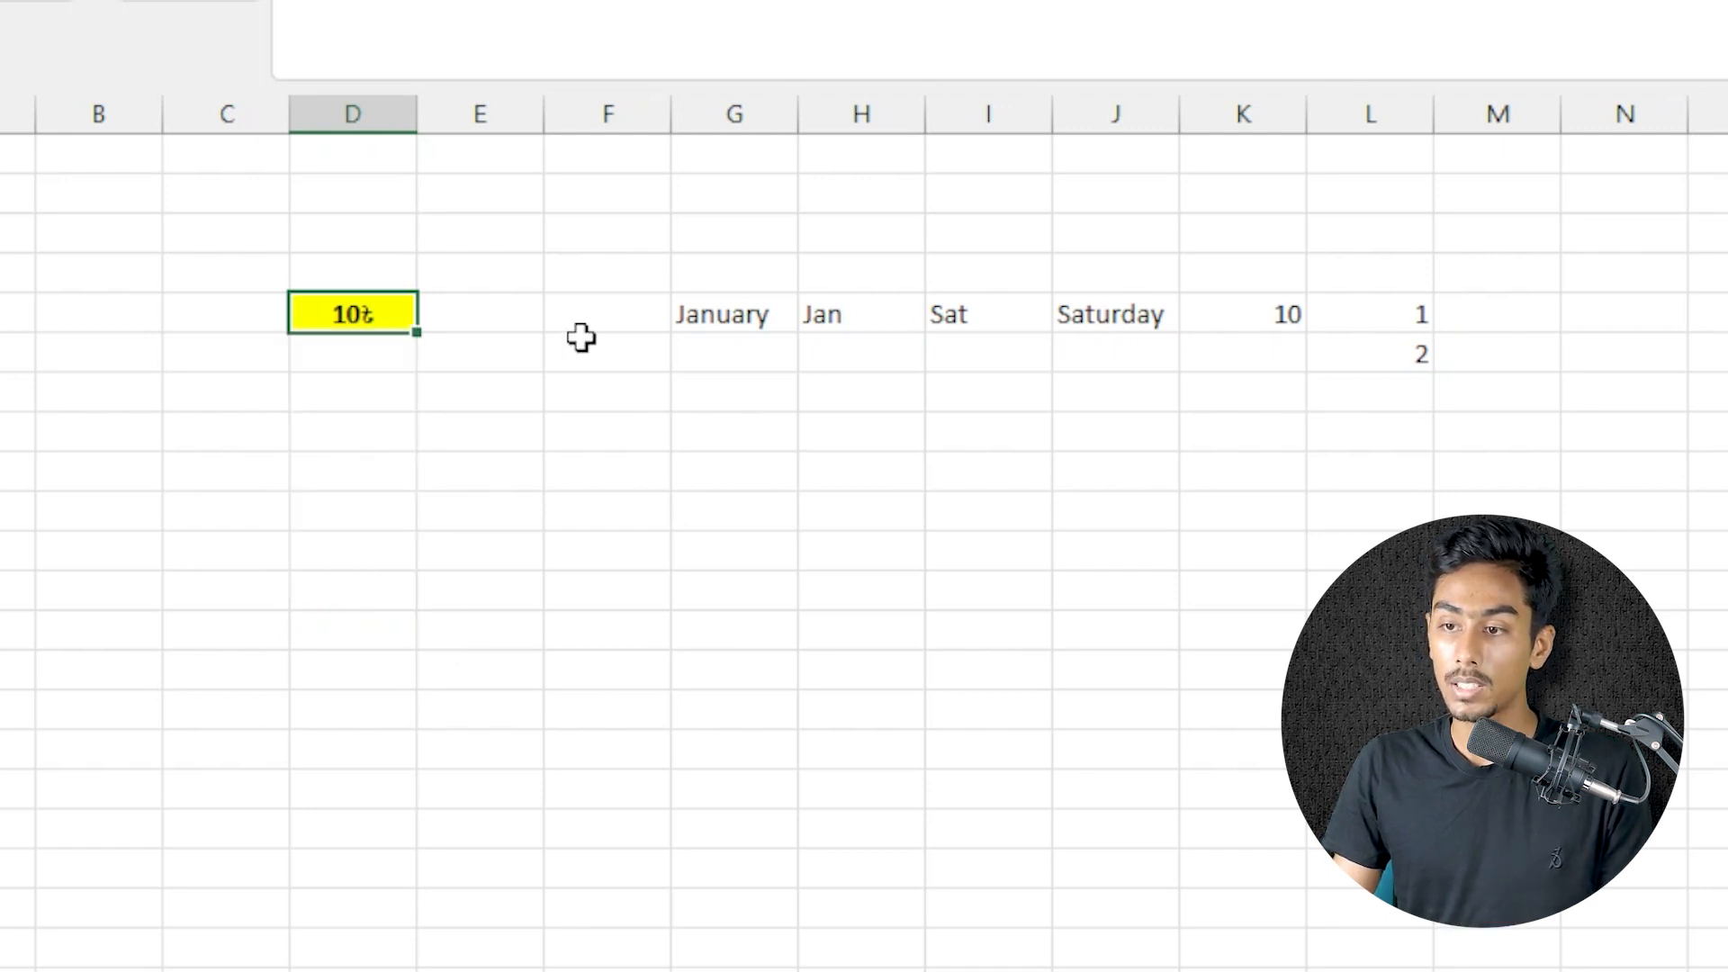
Fill cell D5 down to D11 using the Fill Formatting Only option
drag(417, 336, 405, 605)
click(451, 595)
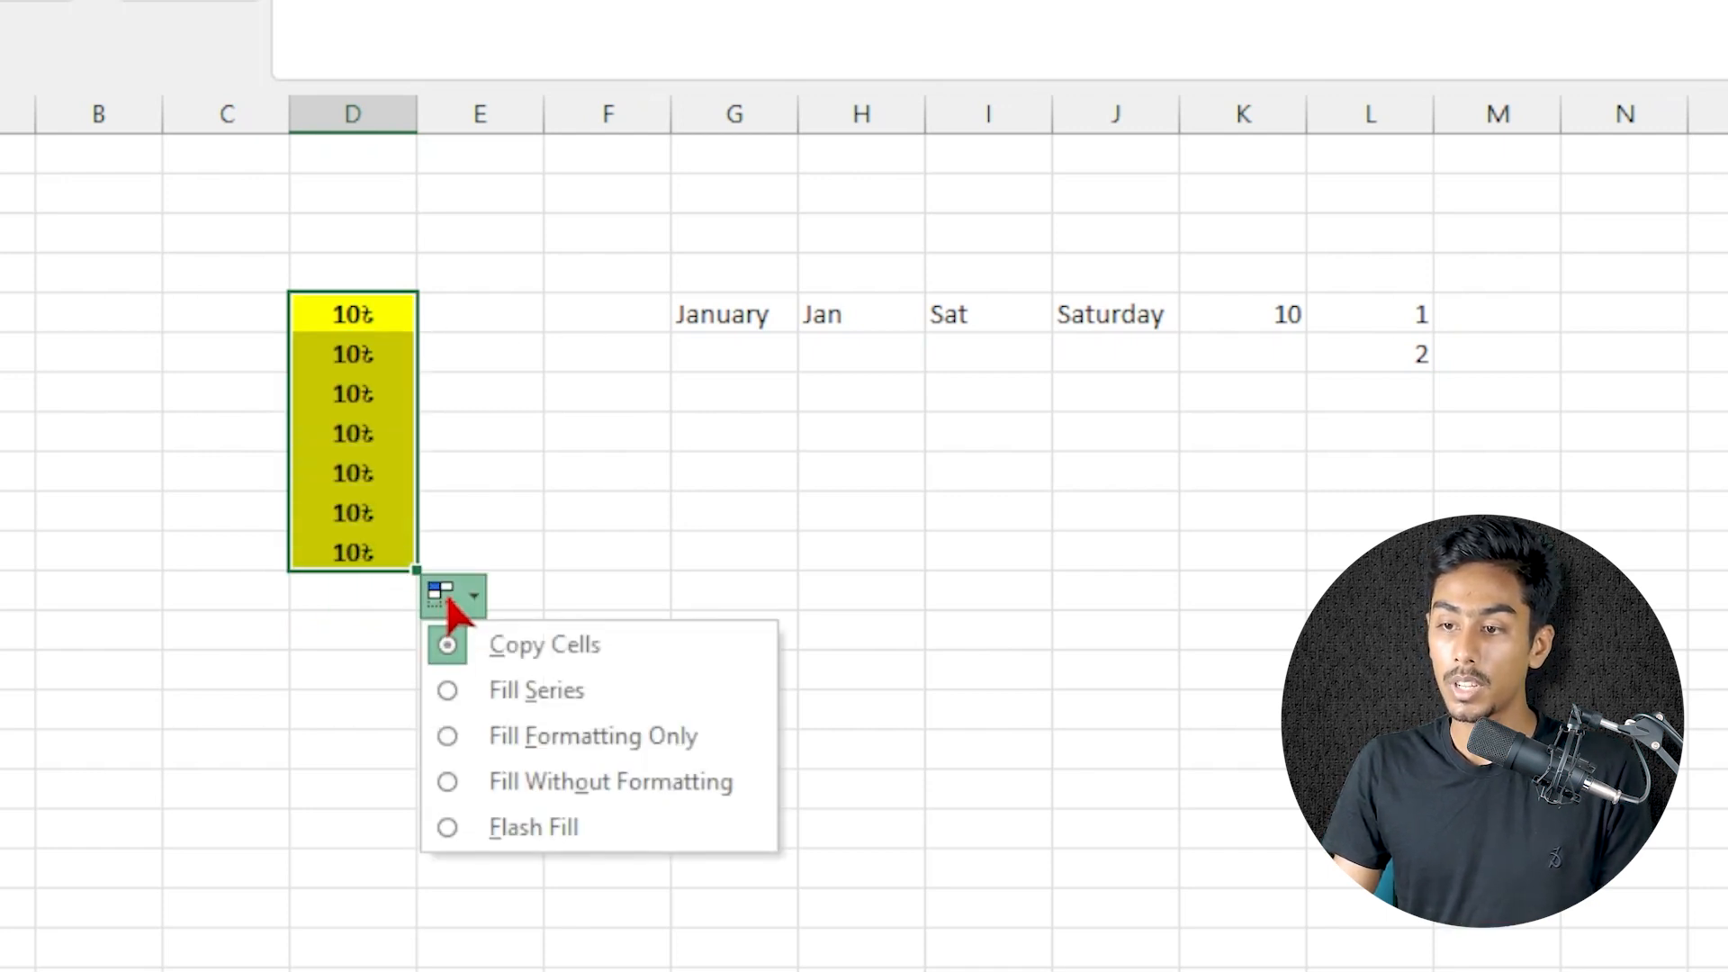
click(589, 747)
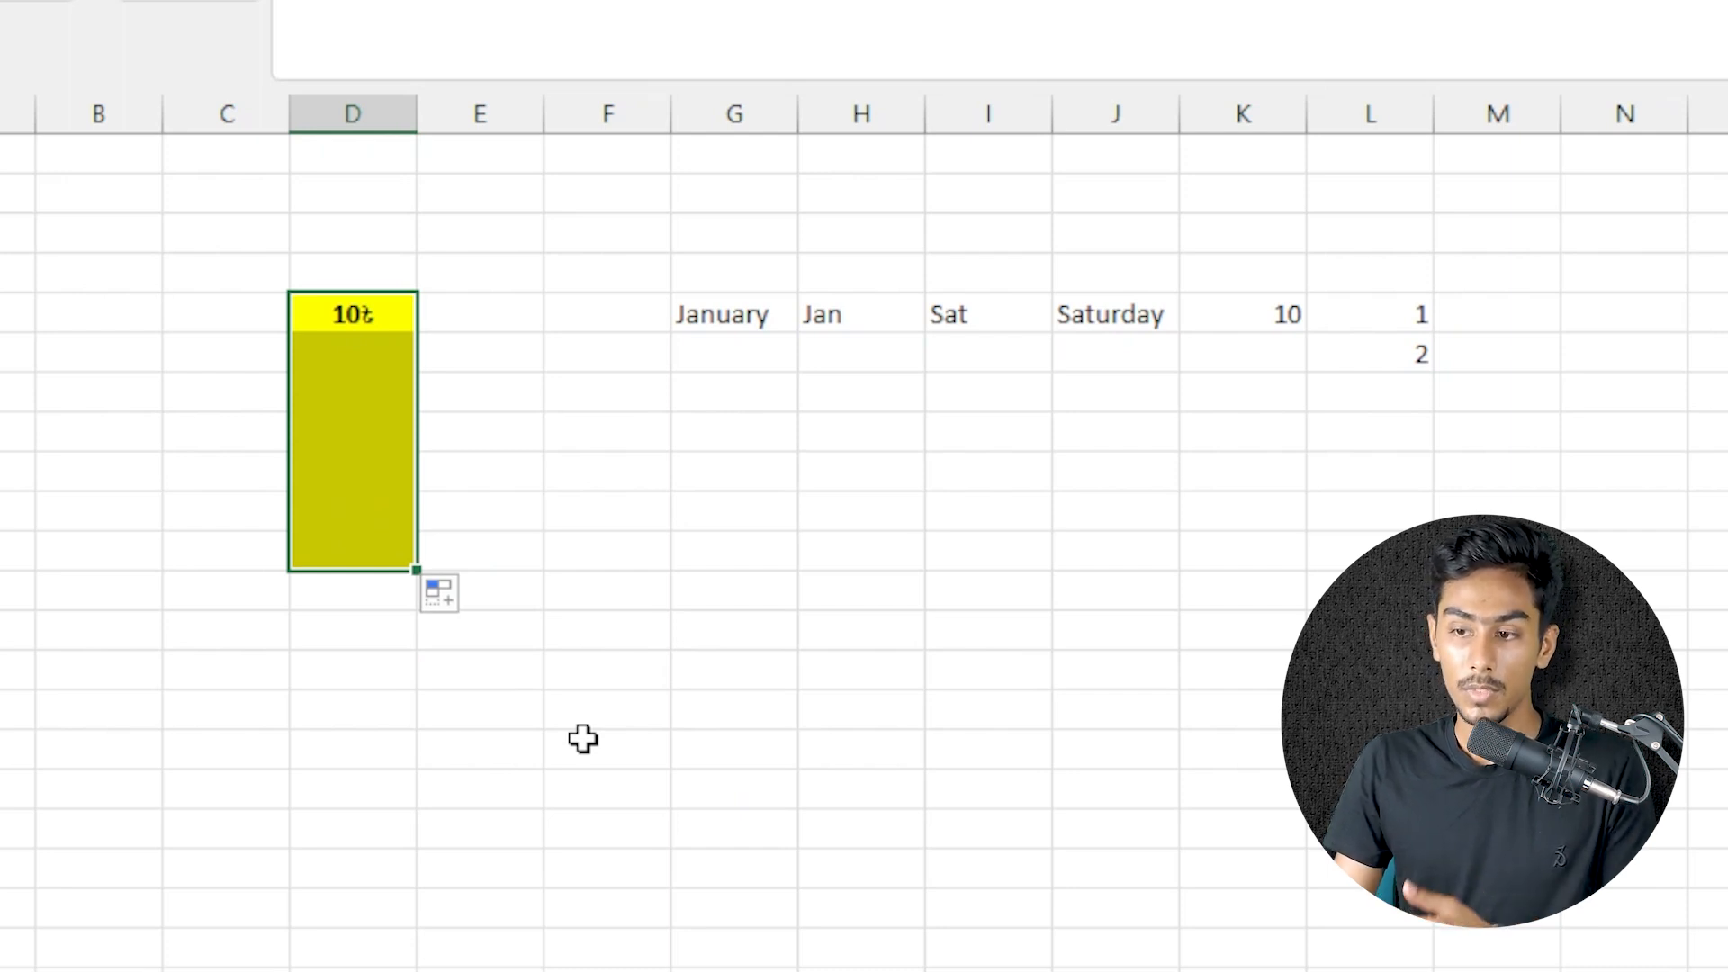
Switch the D5:D11 fill to the Fill Without Formatting option
click(450, 593)
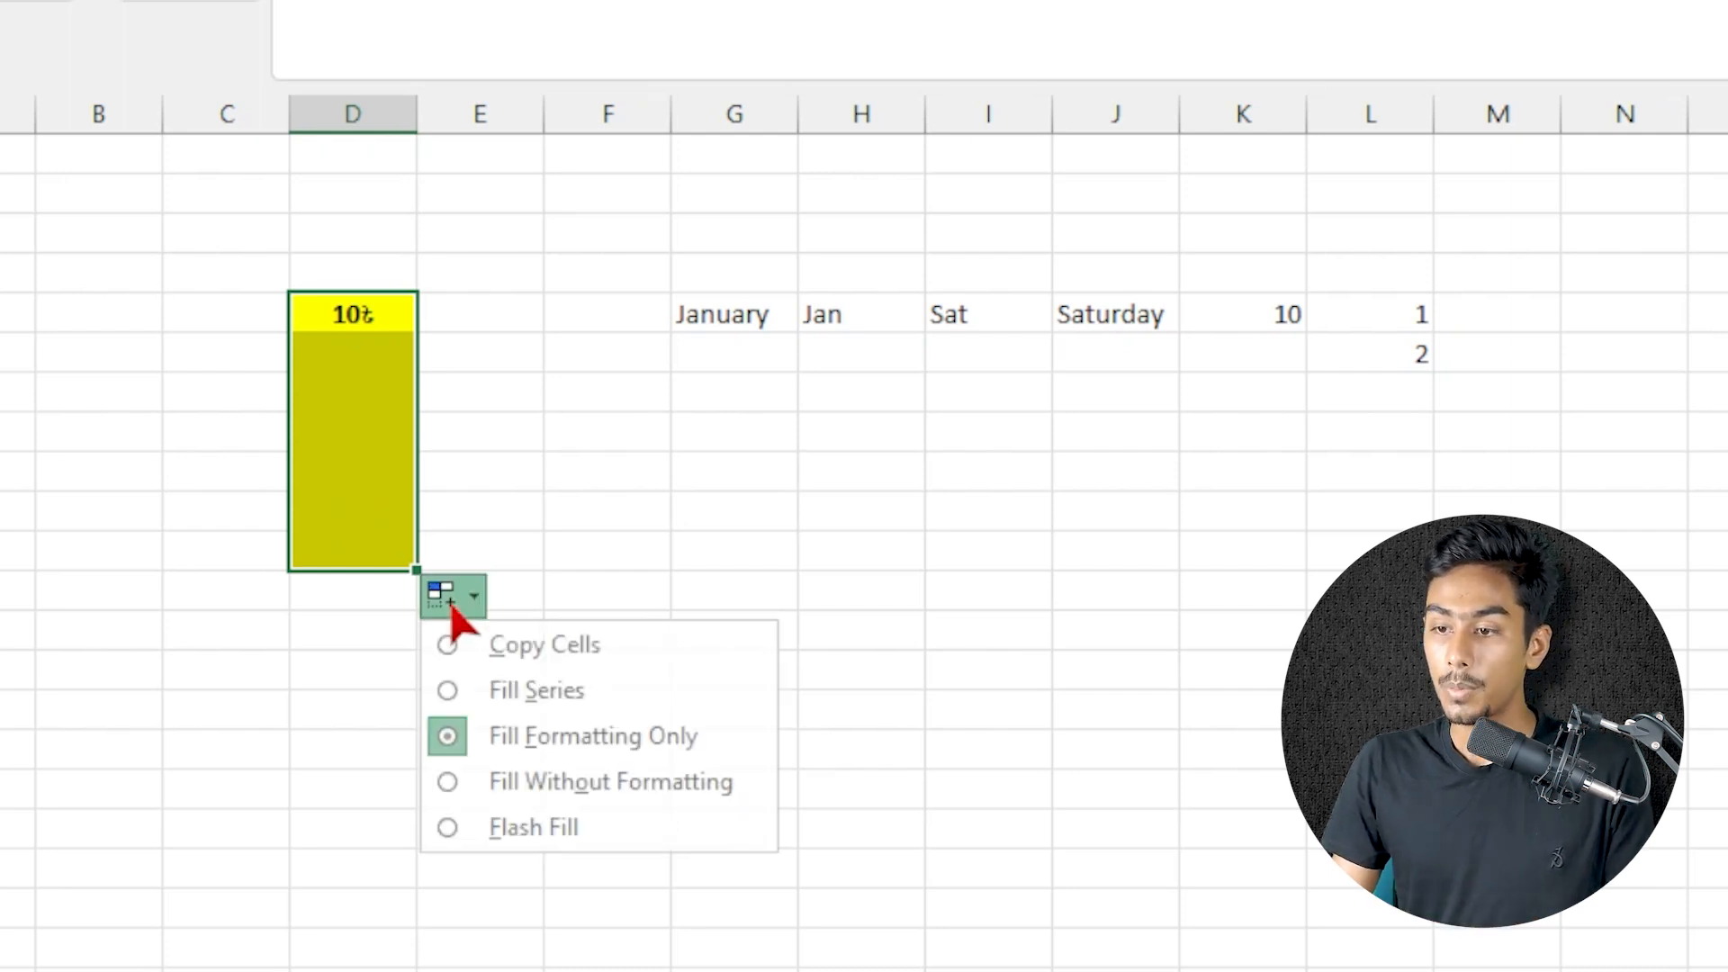
click(547, 783)
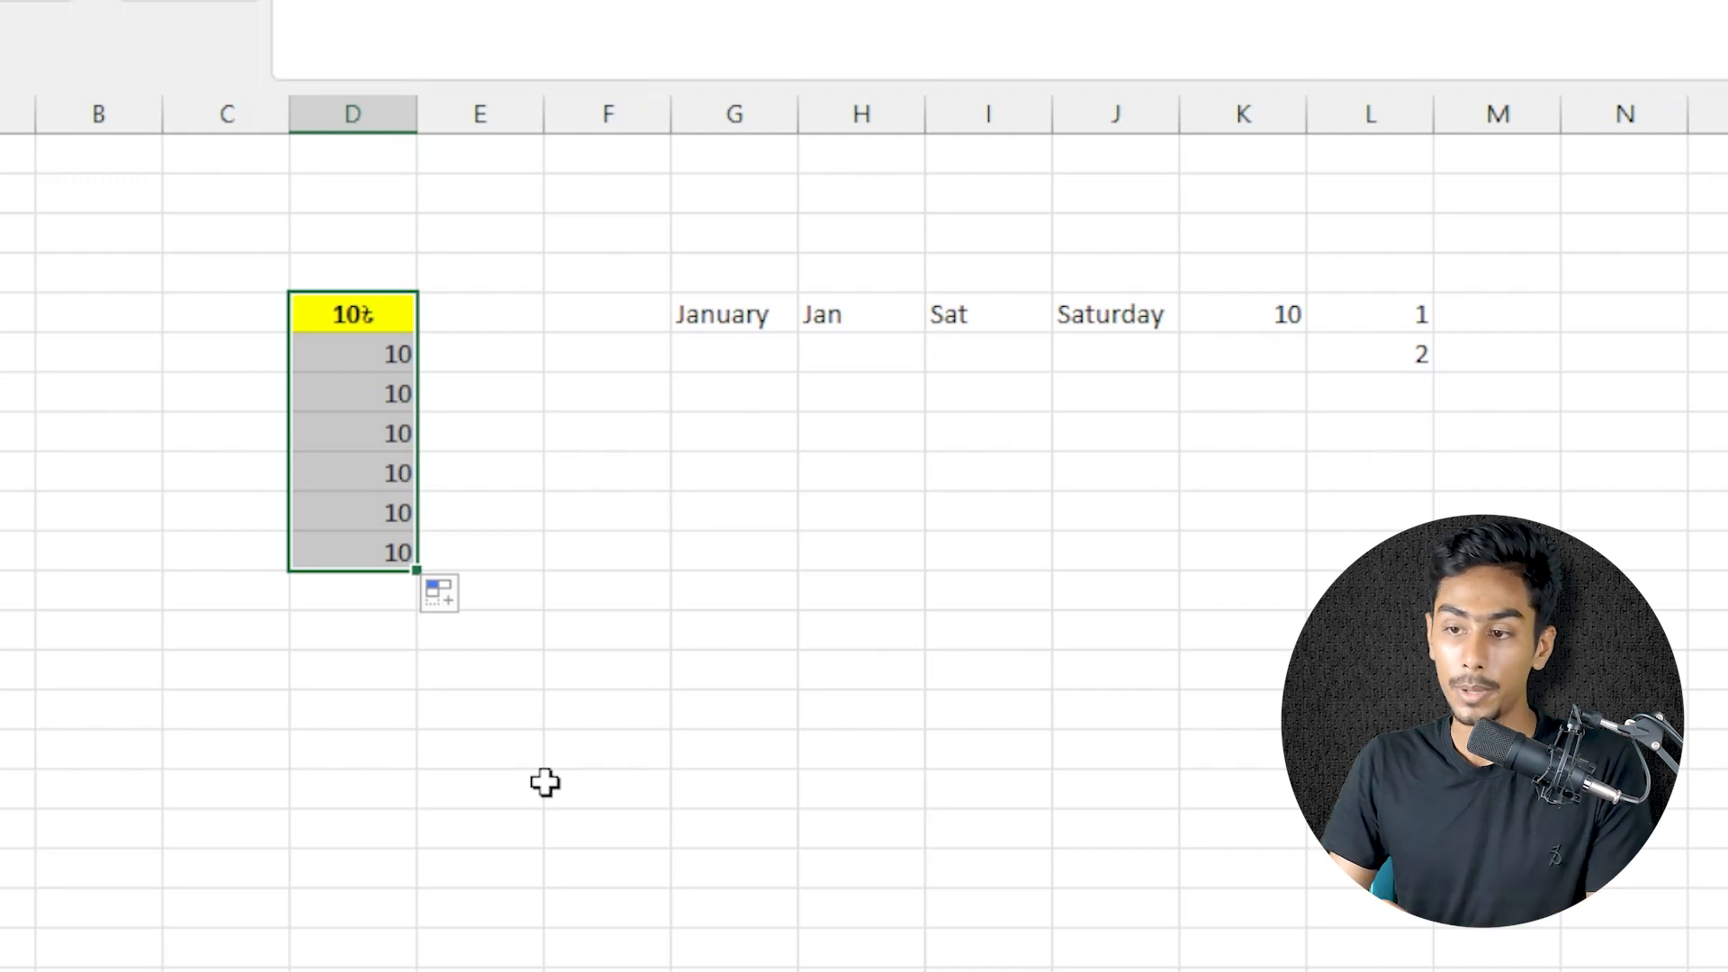
click(461, 629)
click(440, 601)
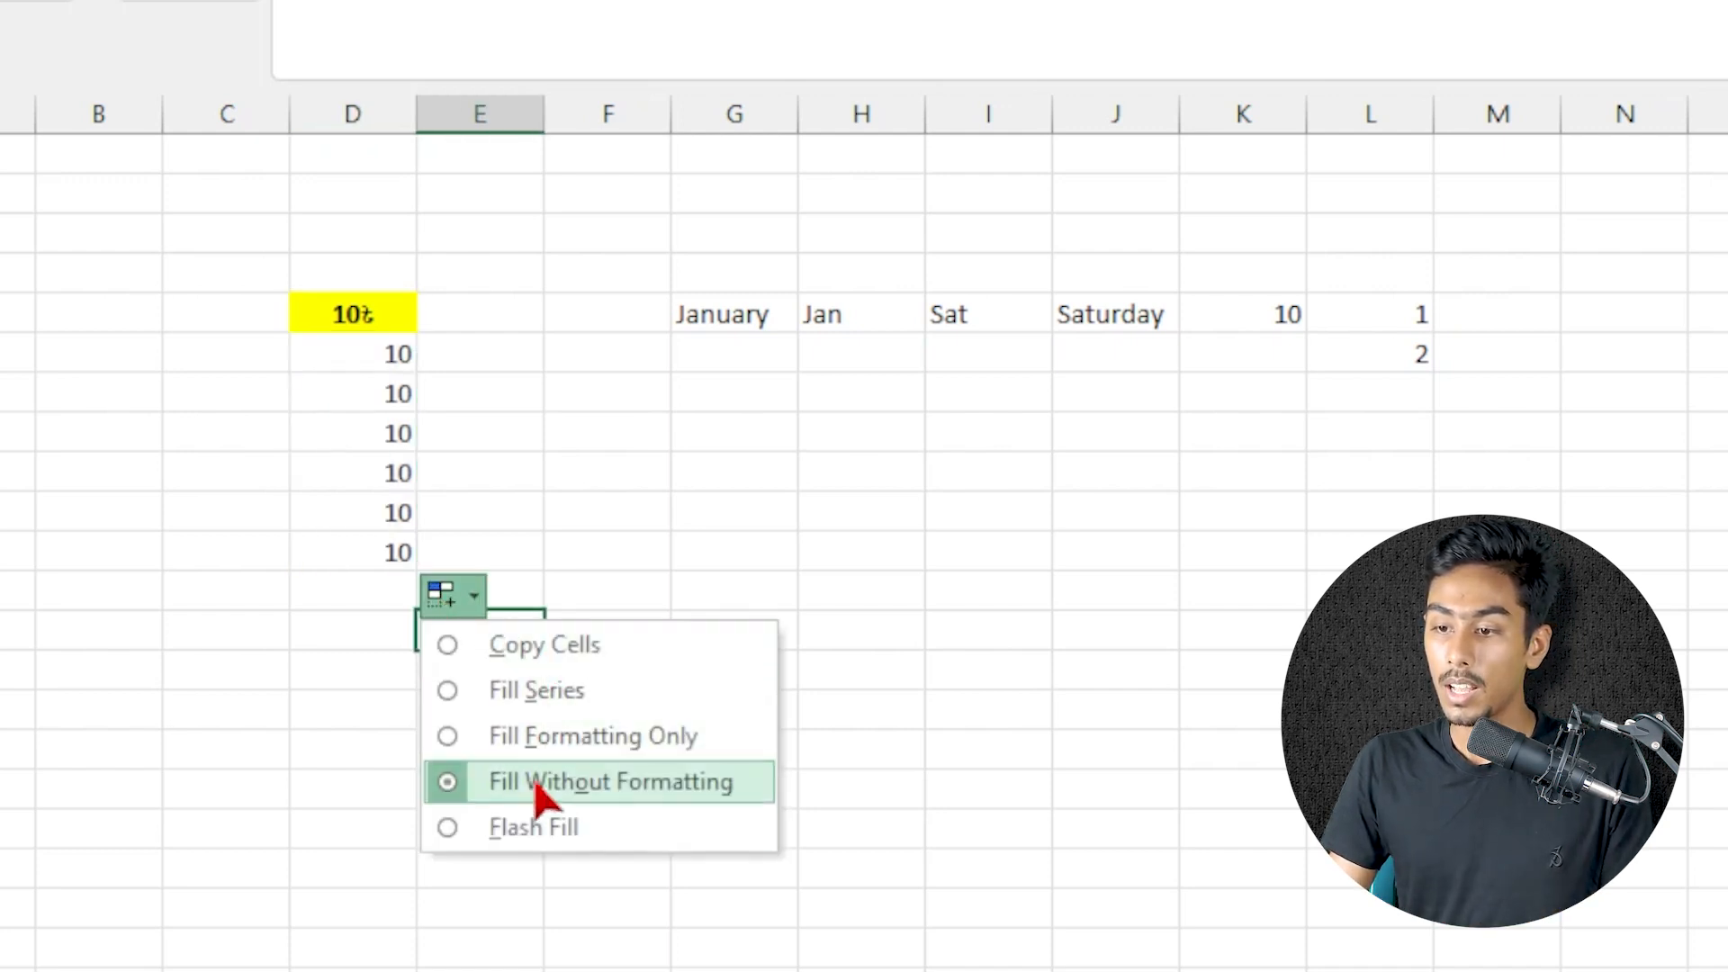
click(513, 480)
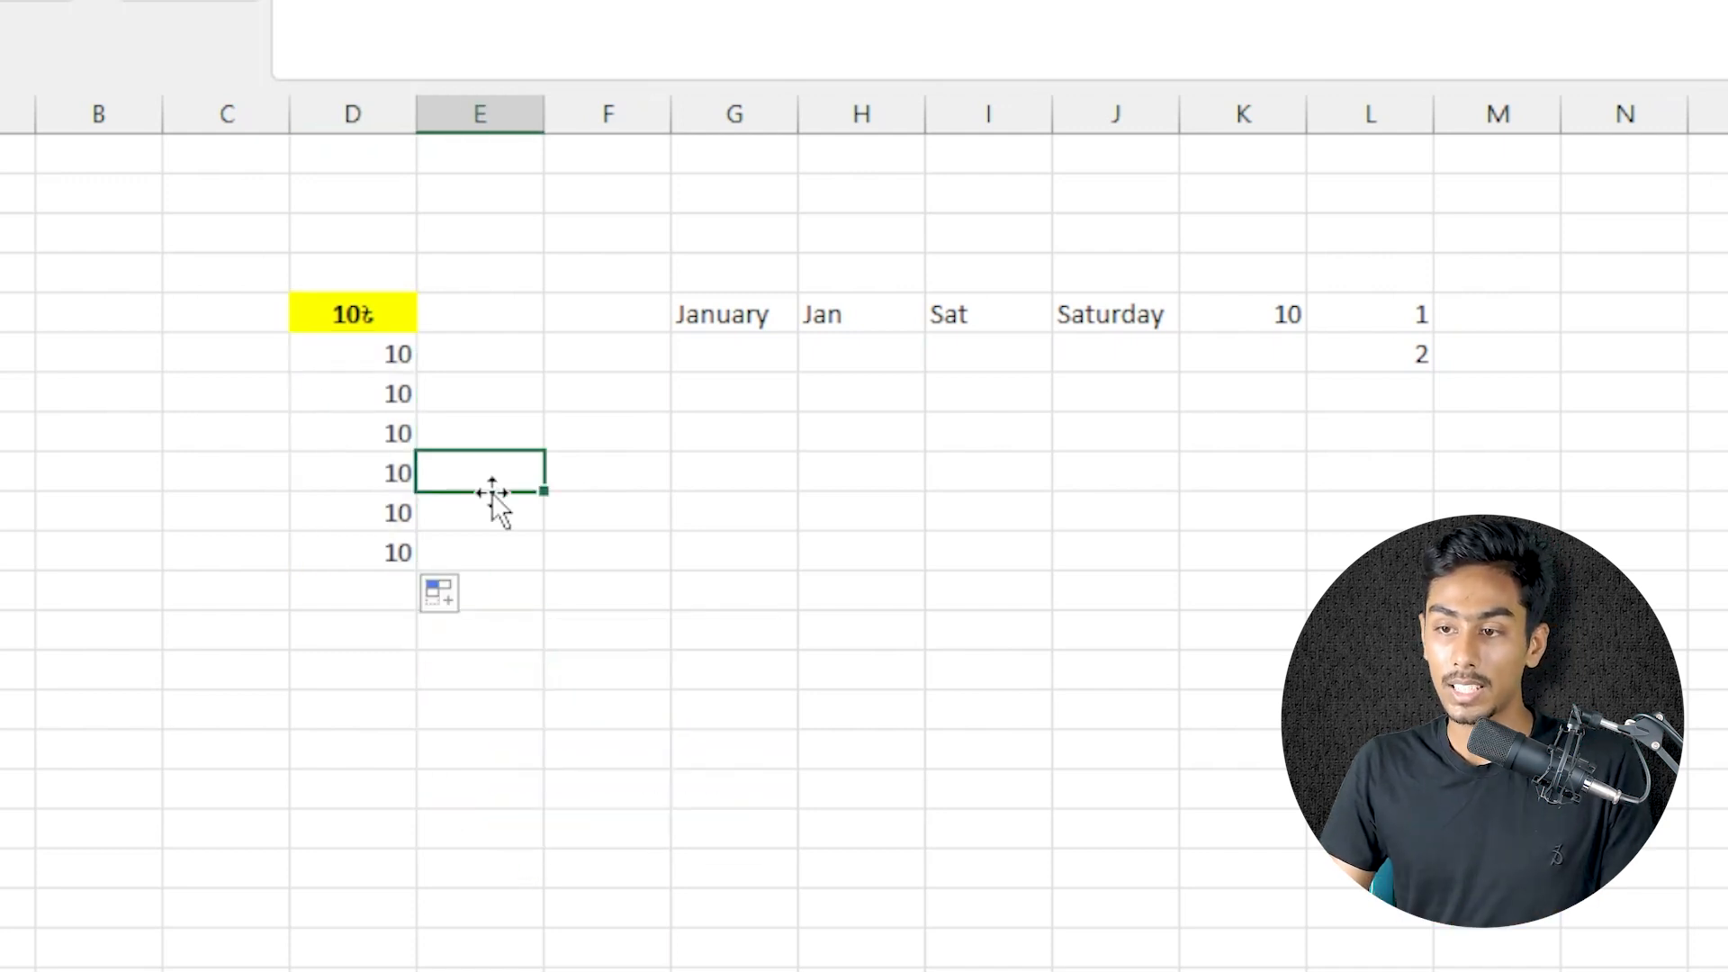
Clear all contents and formatting from D3:D15
drag(297, 231, 375, 694)
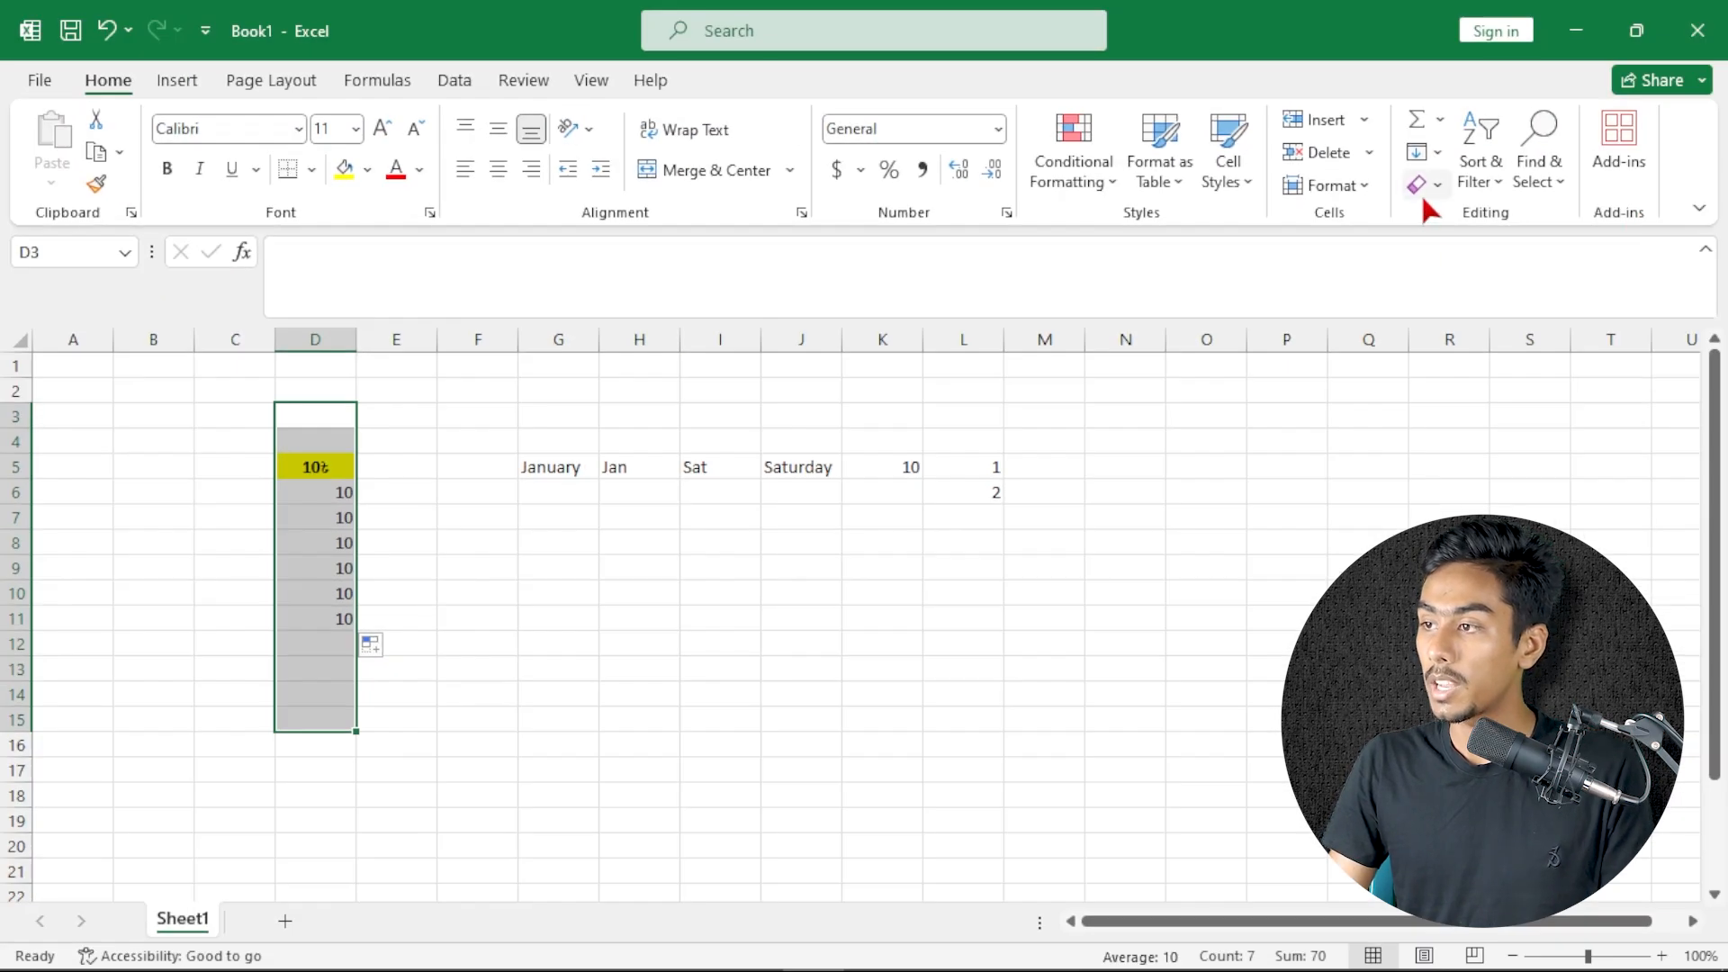
click(1421, 189)
click(1451, 223)
Fill the full month names from January in G5 down to September in G13
click(559, 478)
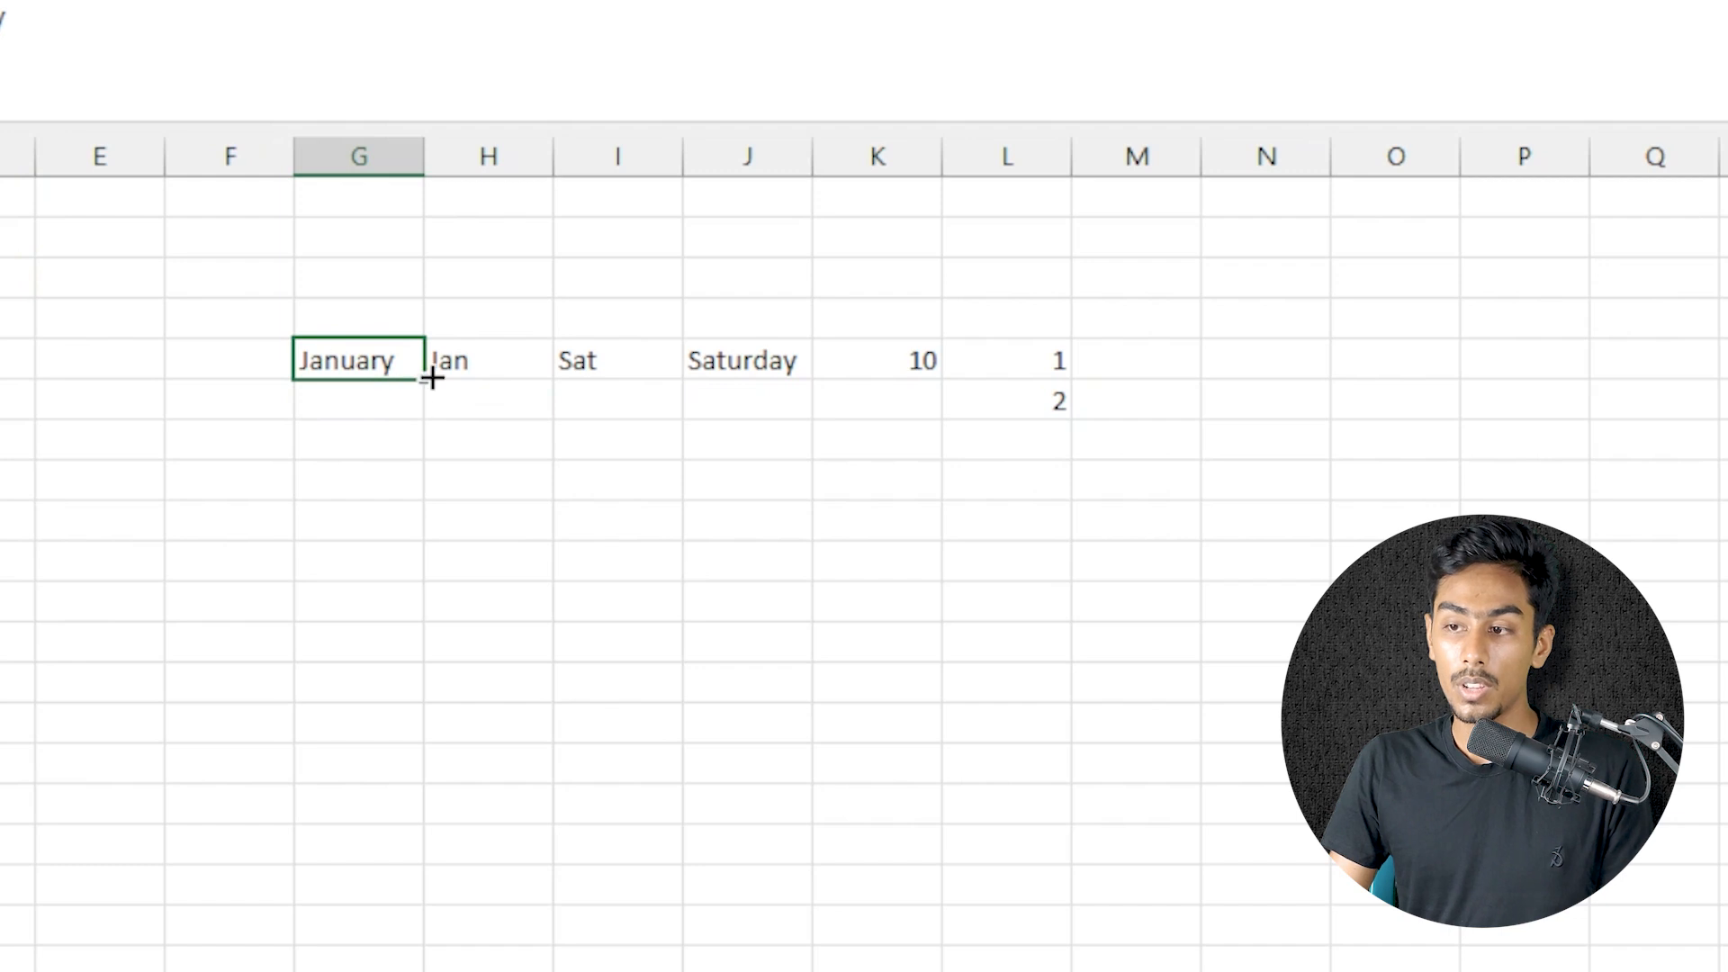
drag(433, 378, 432, 699)
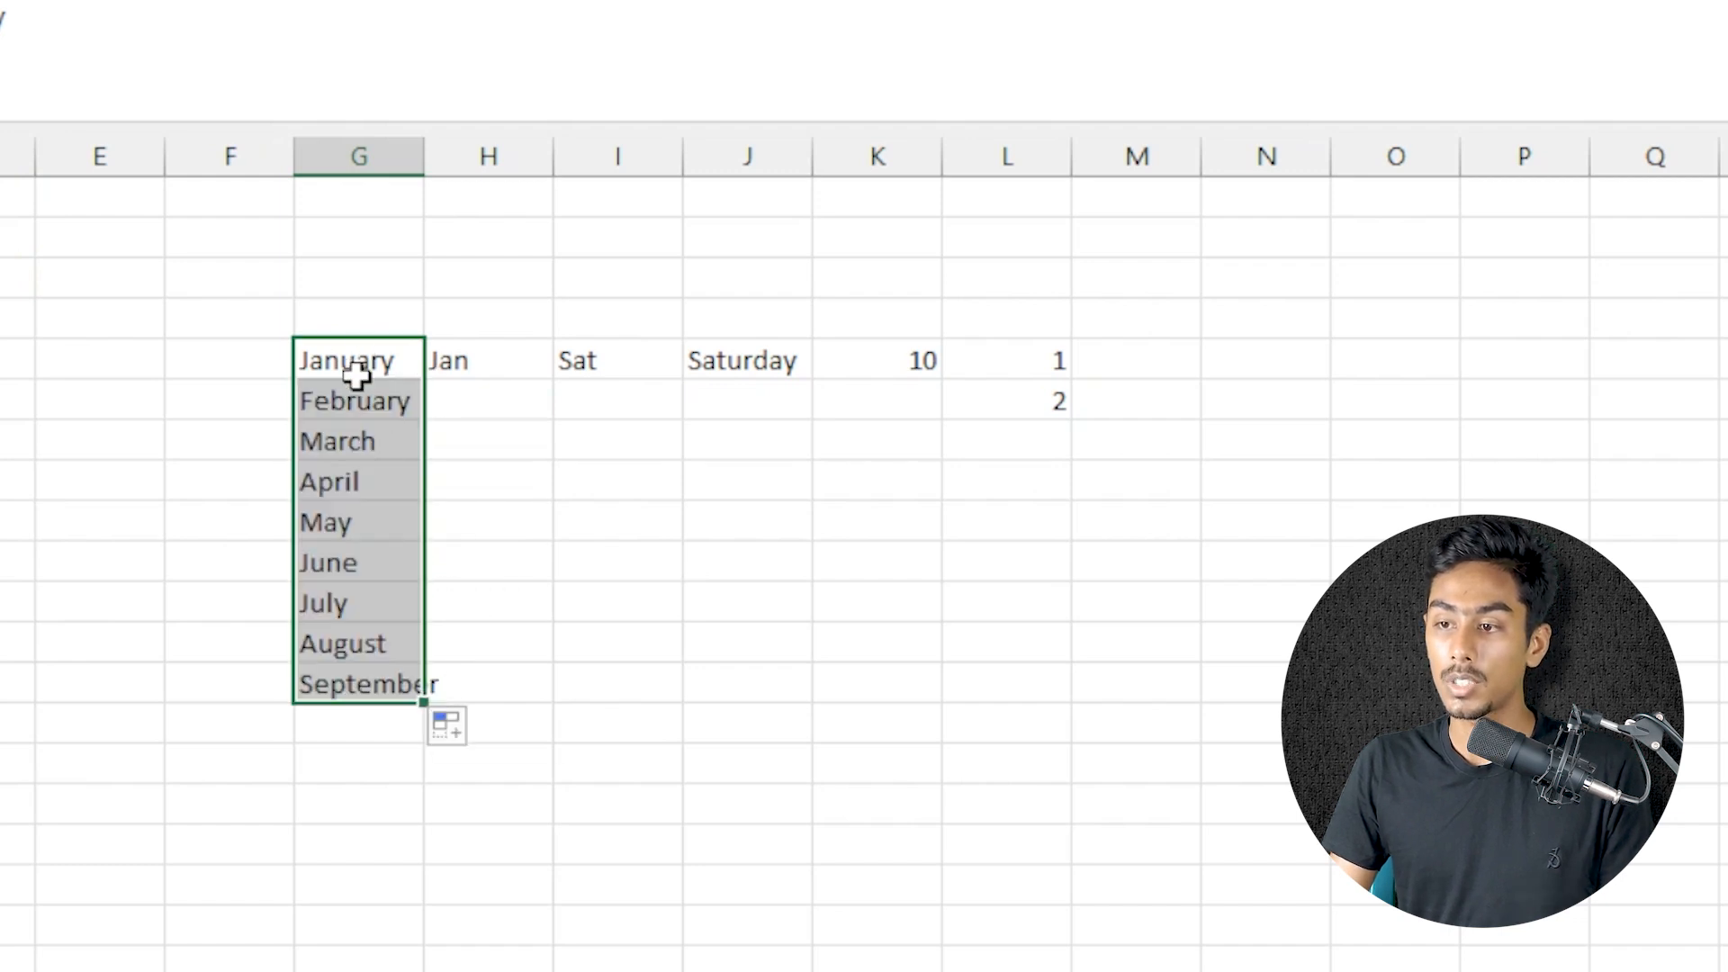
click(359, 399)
click(359, 441)
click(355, 484)
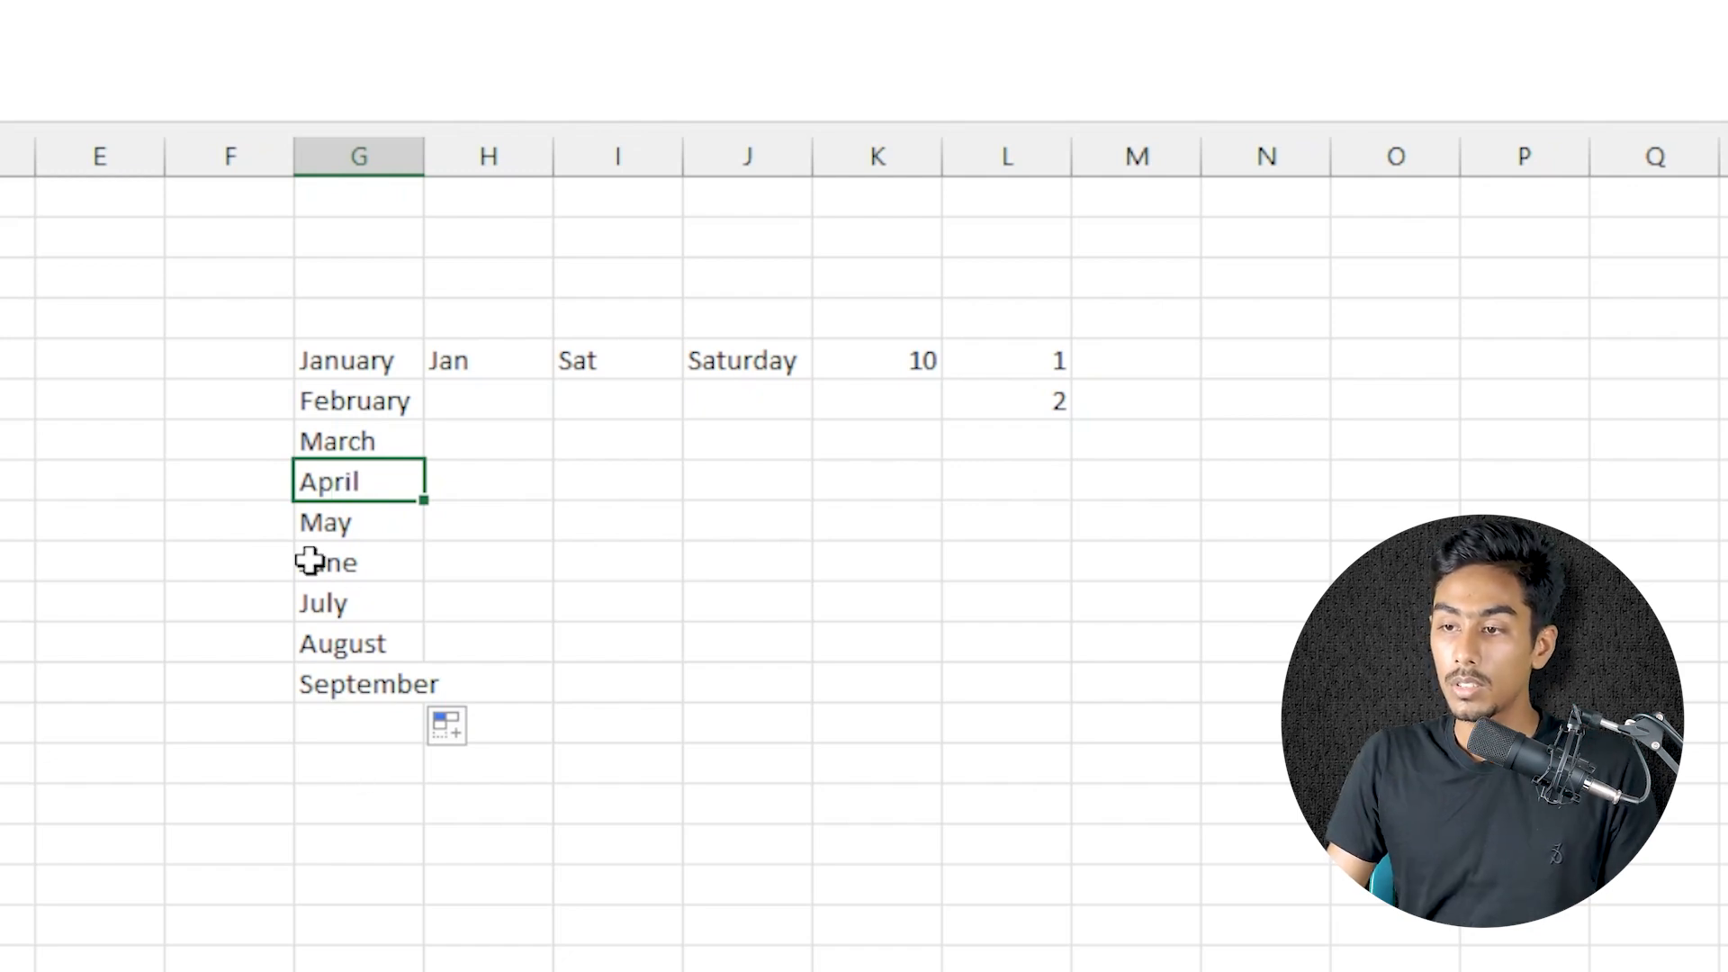
click(368, 365)
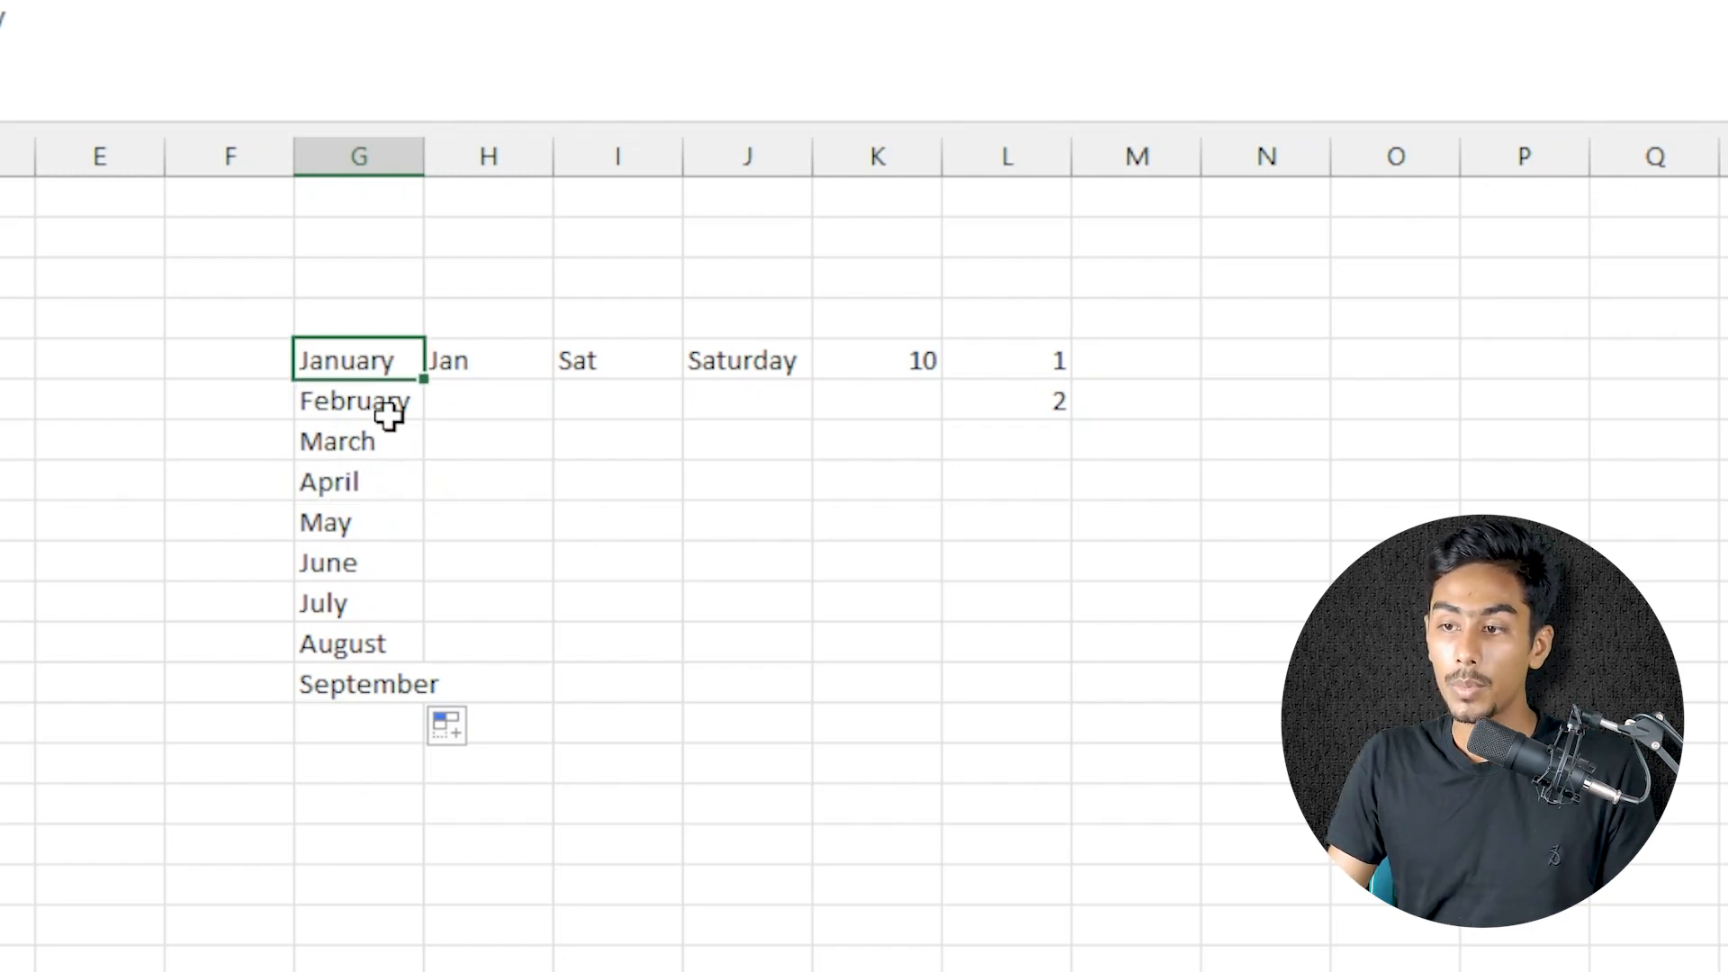
drag(368, 361, 356, 677)
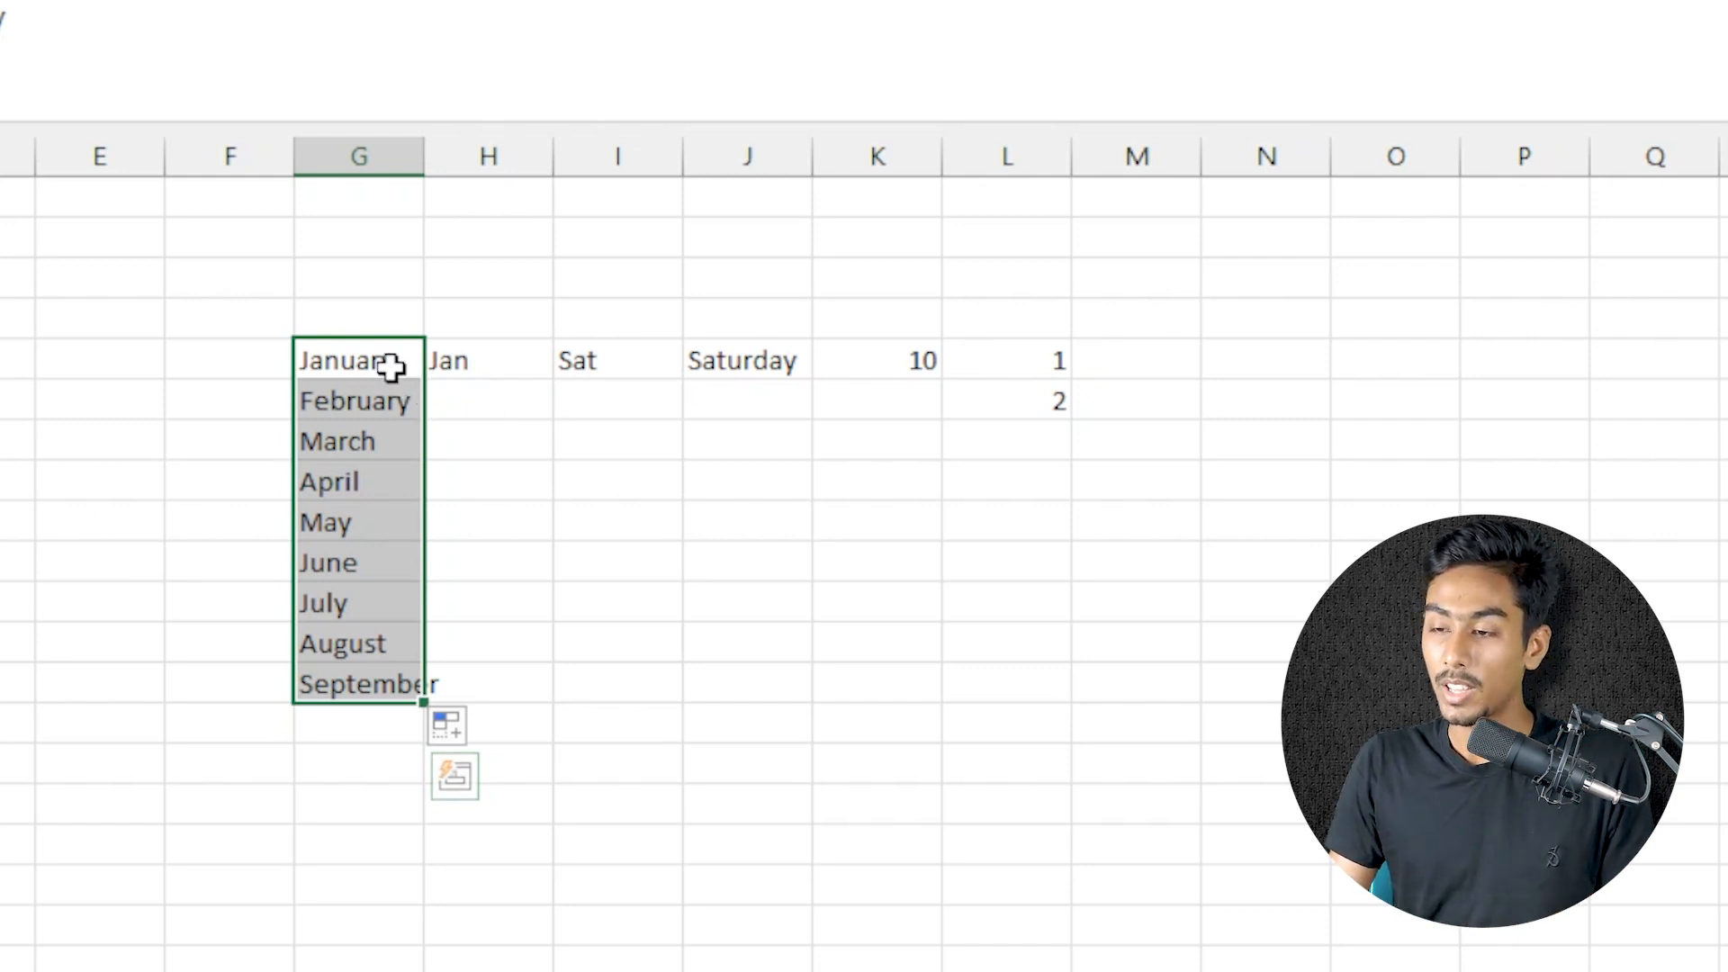
click(391, 364)
Fill the short month names from Jan down to H13 and the short weekday names from Sat down to I12
click(518, 366)
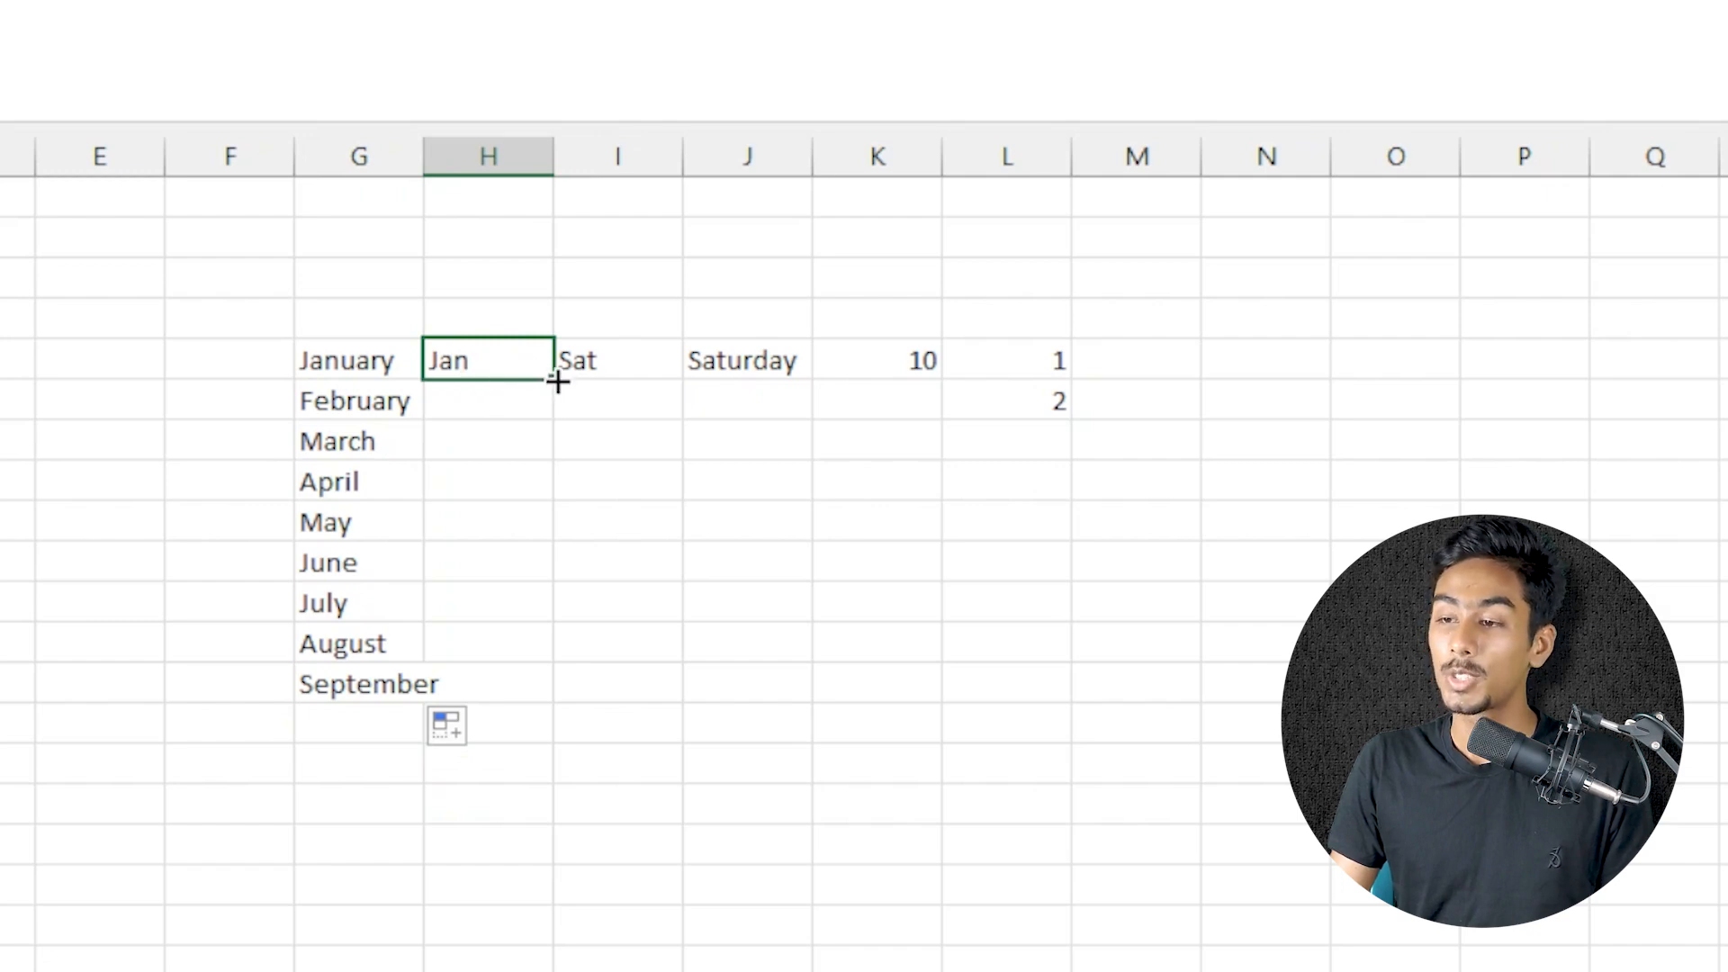
drag(559, 387, 571, 697)
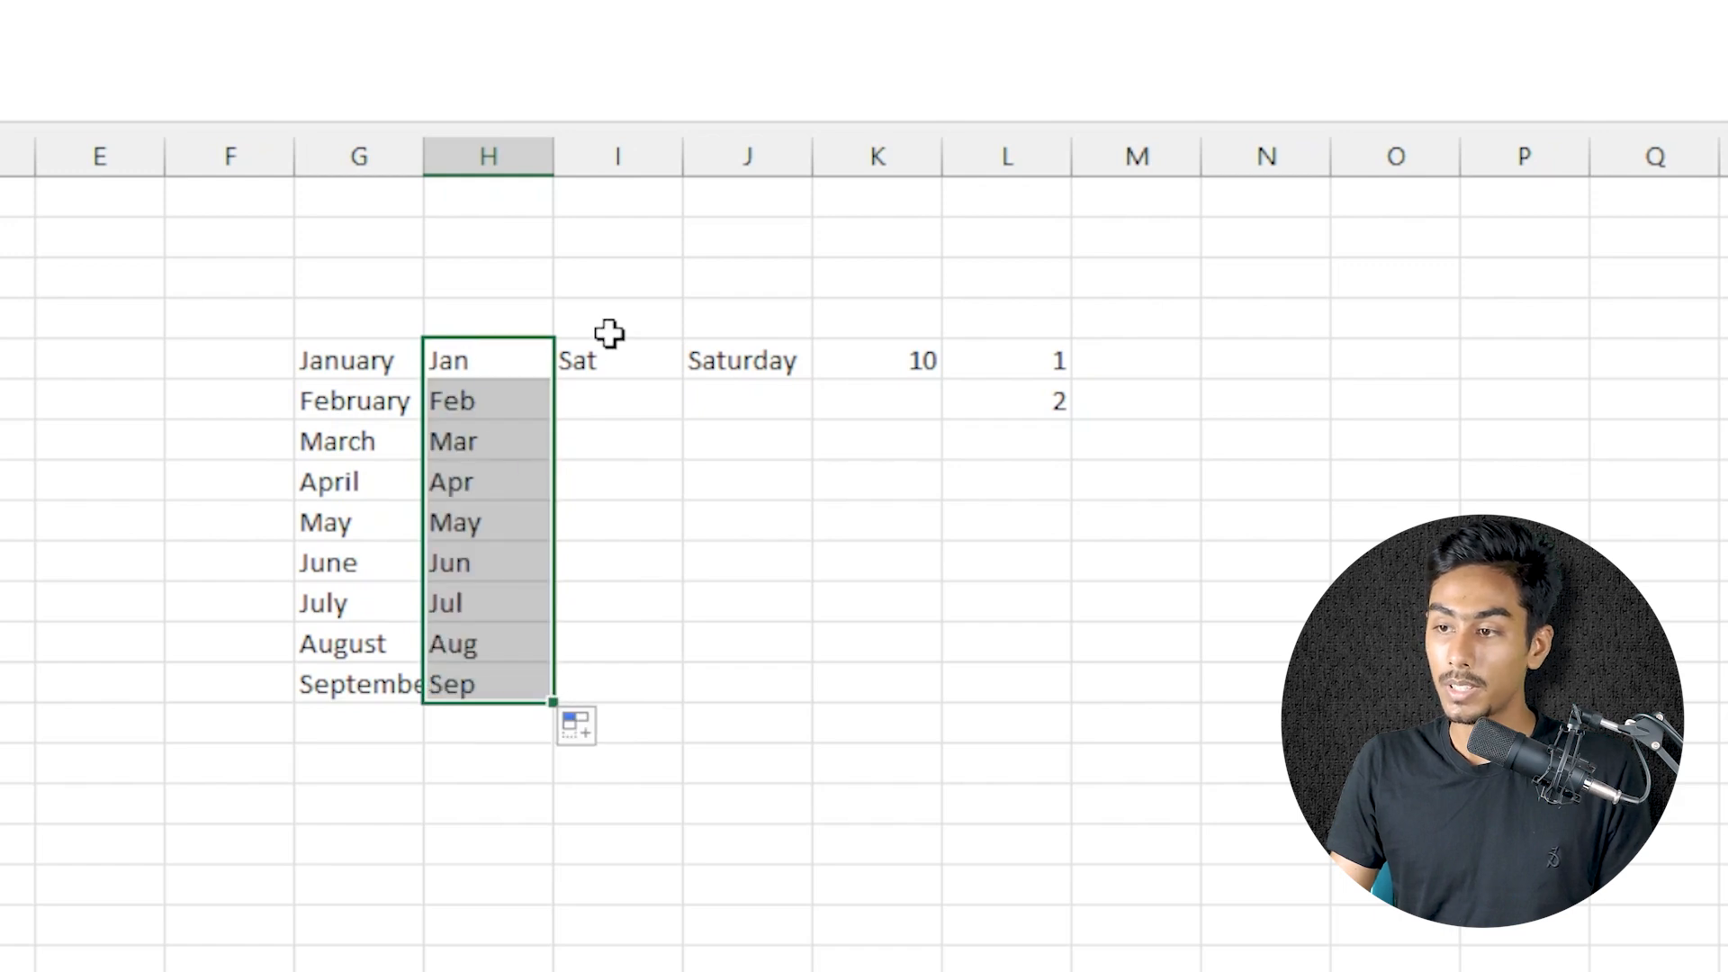
click(641, 359)
drag(683, 386, 682, 650)
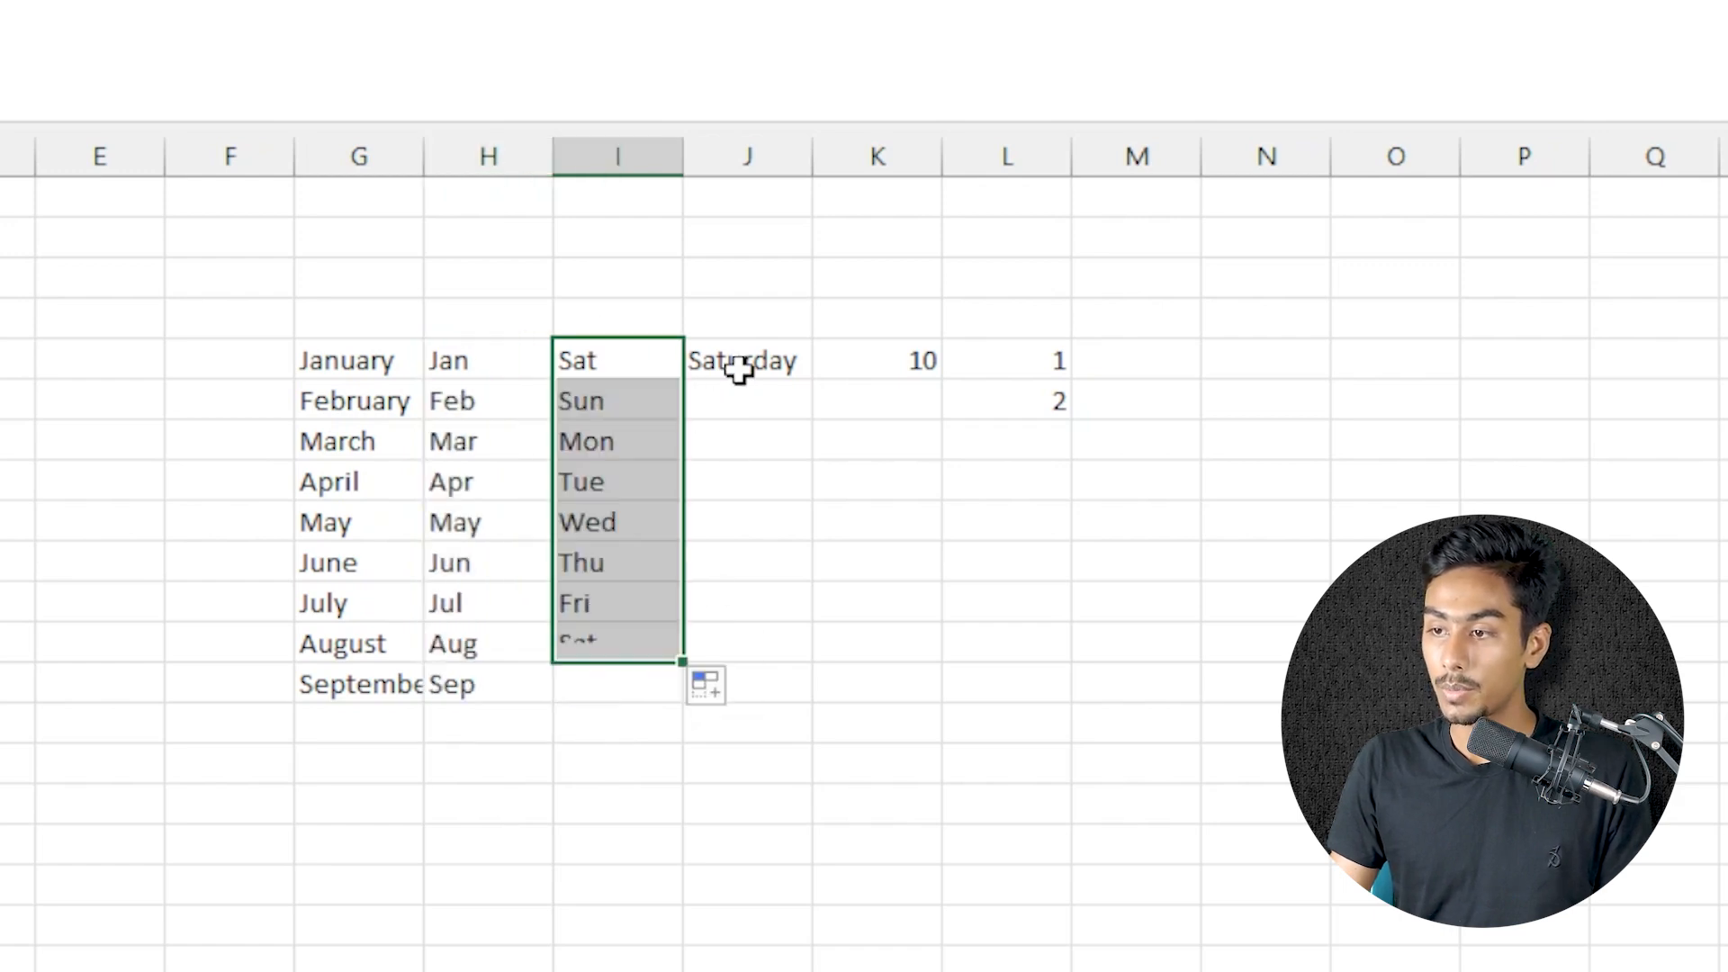
Fill the full weekday names from Saturday in J5 down to J12, and autofit the width of column J
click(733, 374)
drag(813, 385, 787, 658)
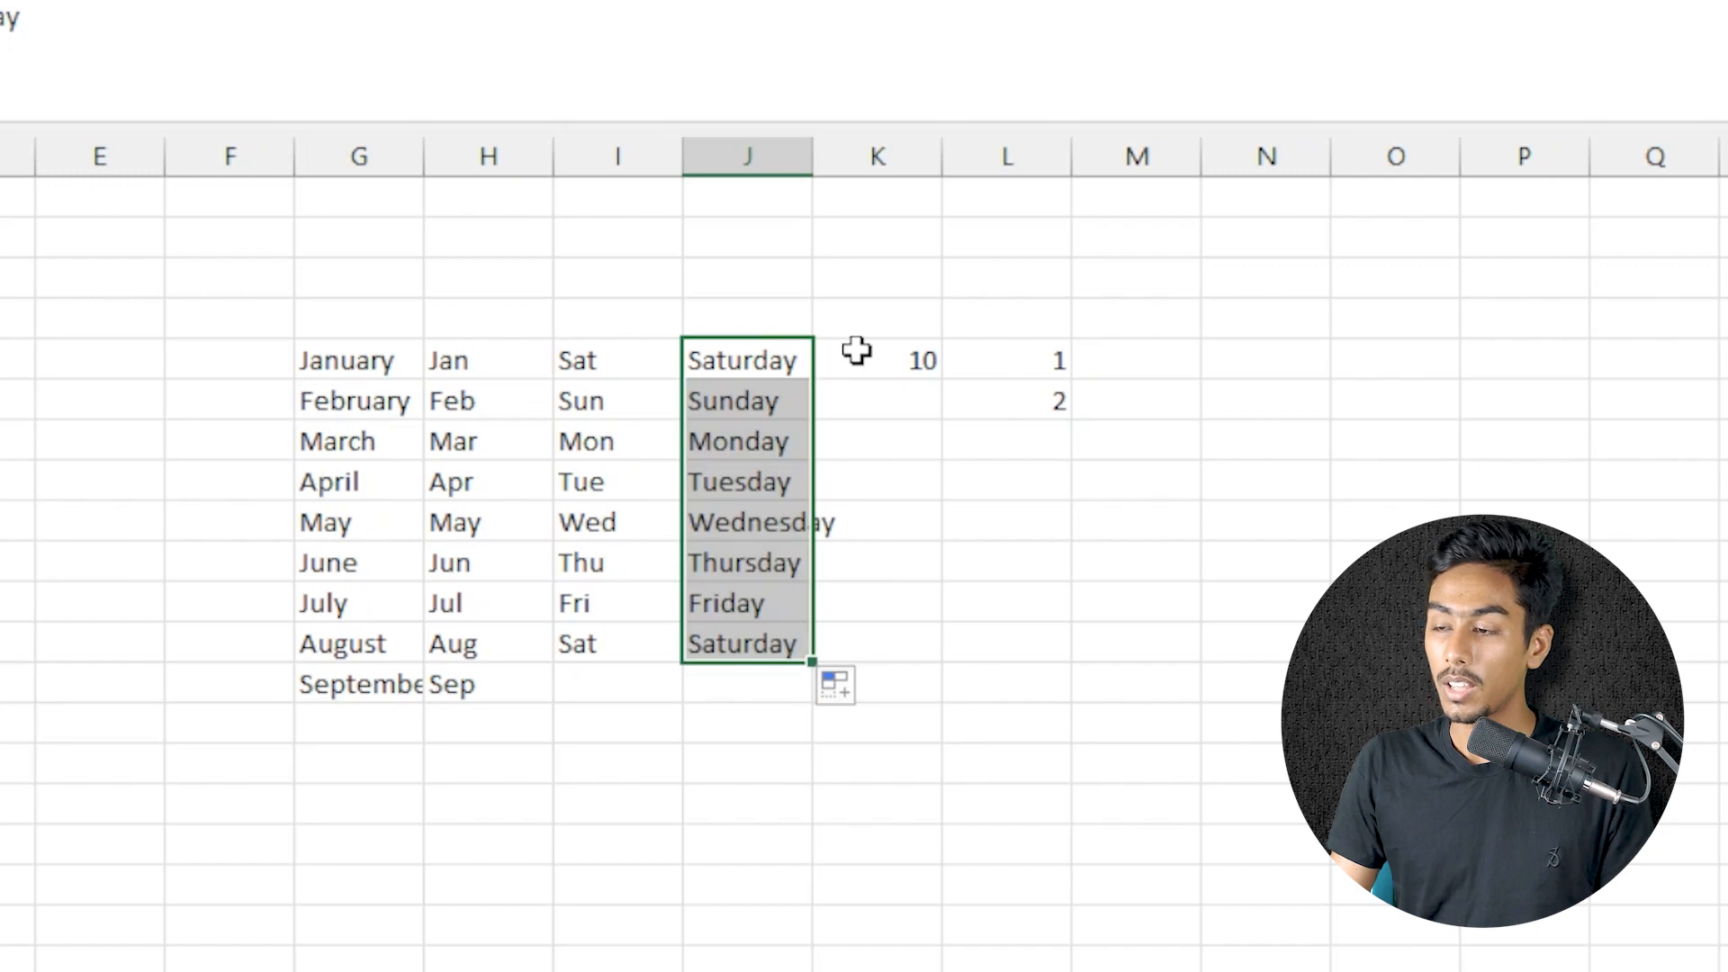
click(883, 355)
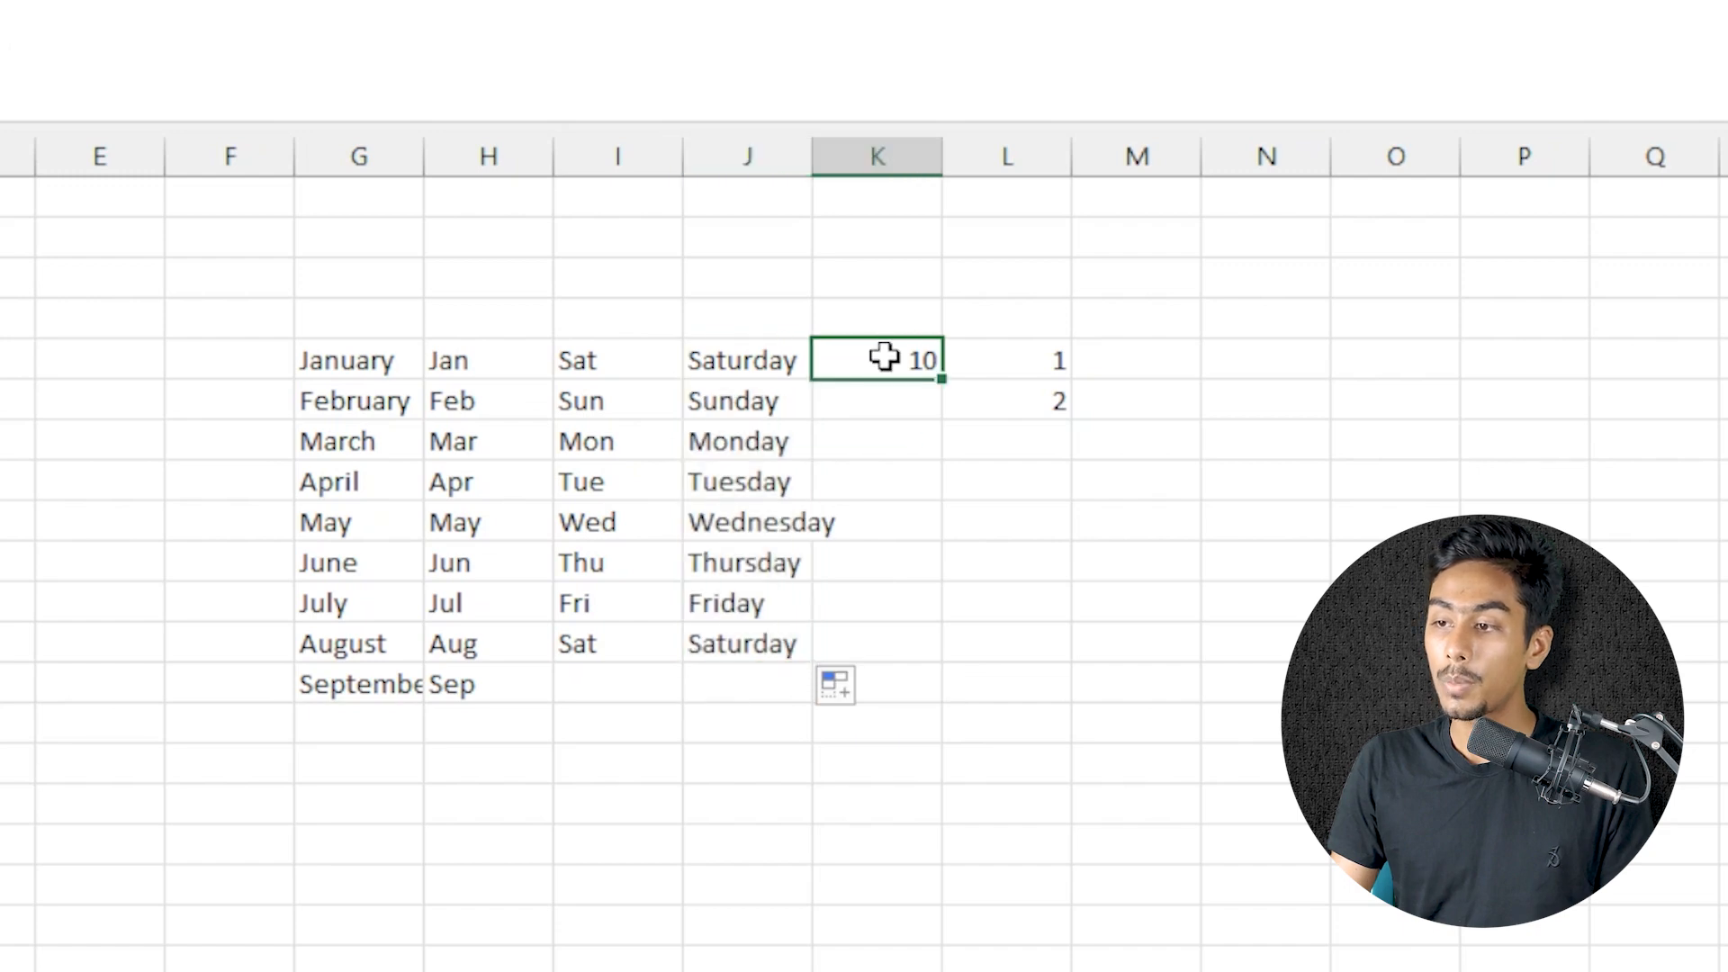
double_click(812, 155)
Delete the filled month and weekday names in G6:J13, keeping the starting entries in row 5
drag(355, 401, 764, 687)
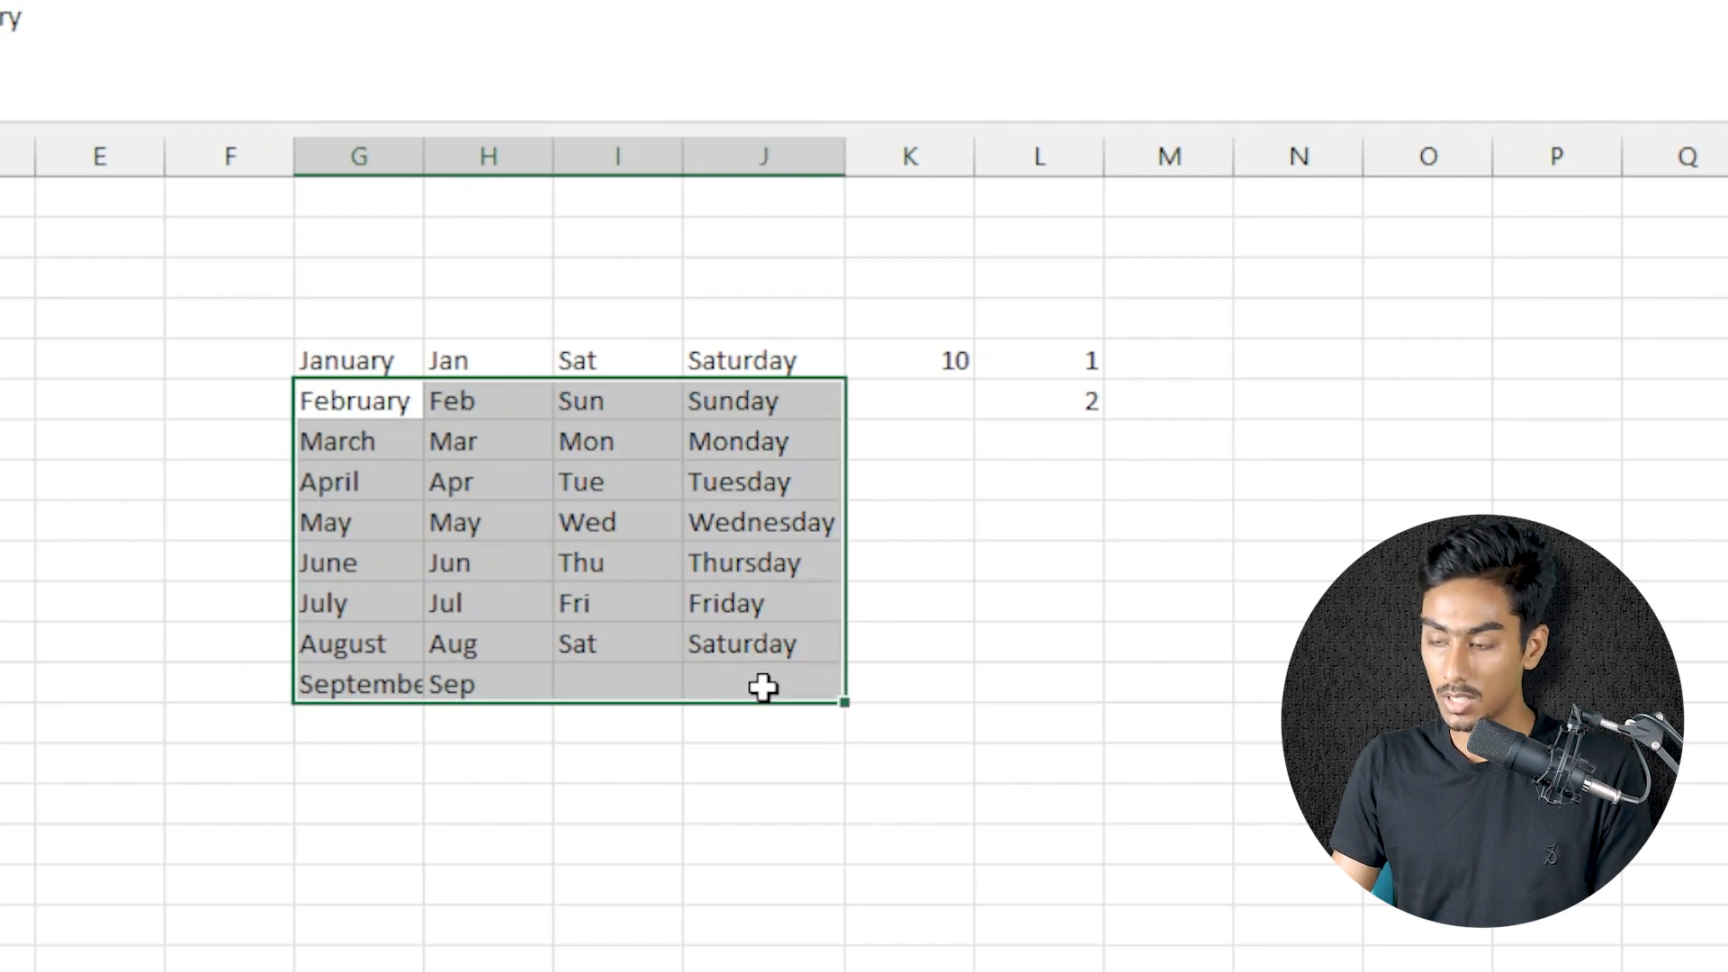
key(Delete)
click(622, 401)
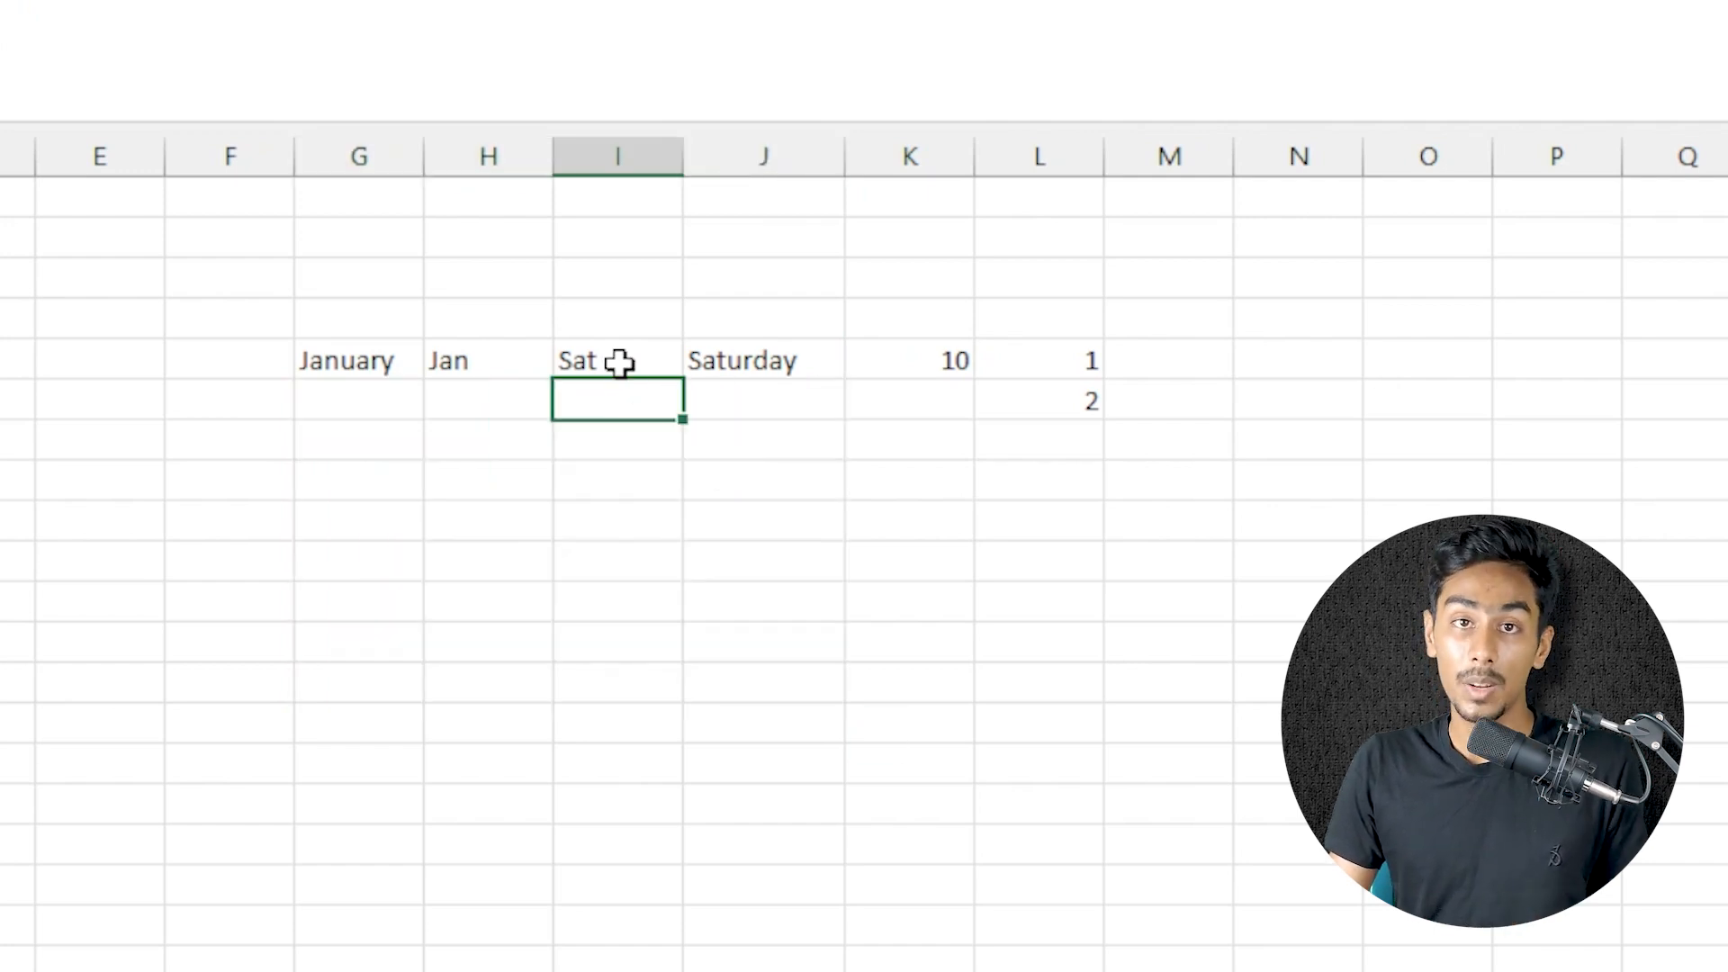
Fill the weekday series from Sat in I5 down to I10, and delete the filled entries below I5
click(619, 362)
drag(620, 379, 632, 801)
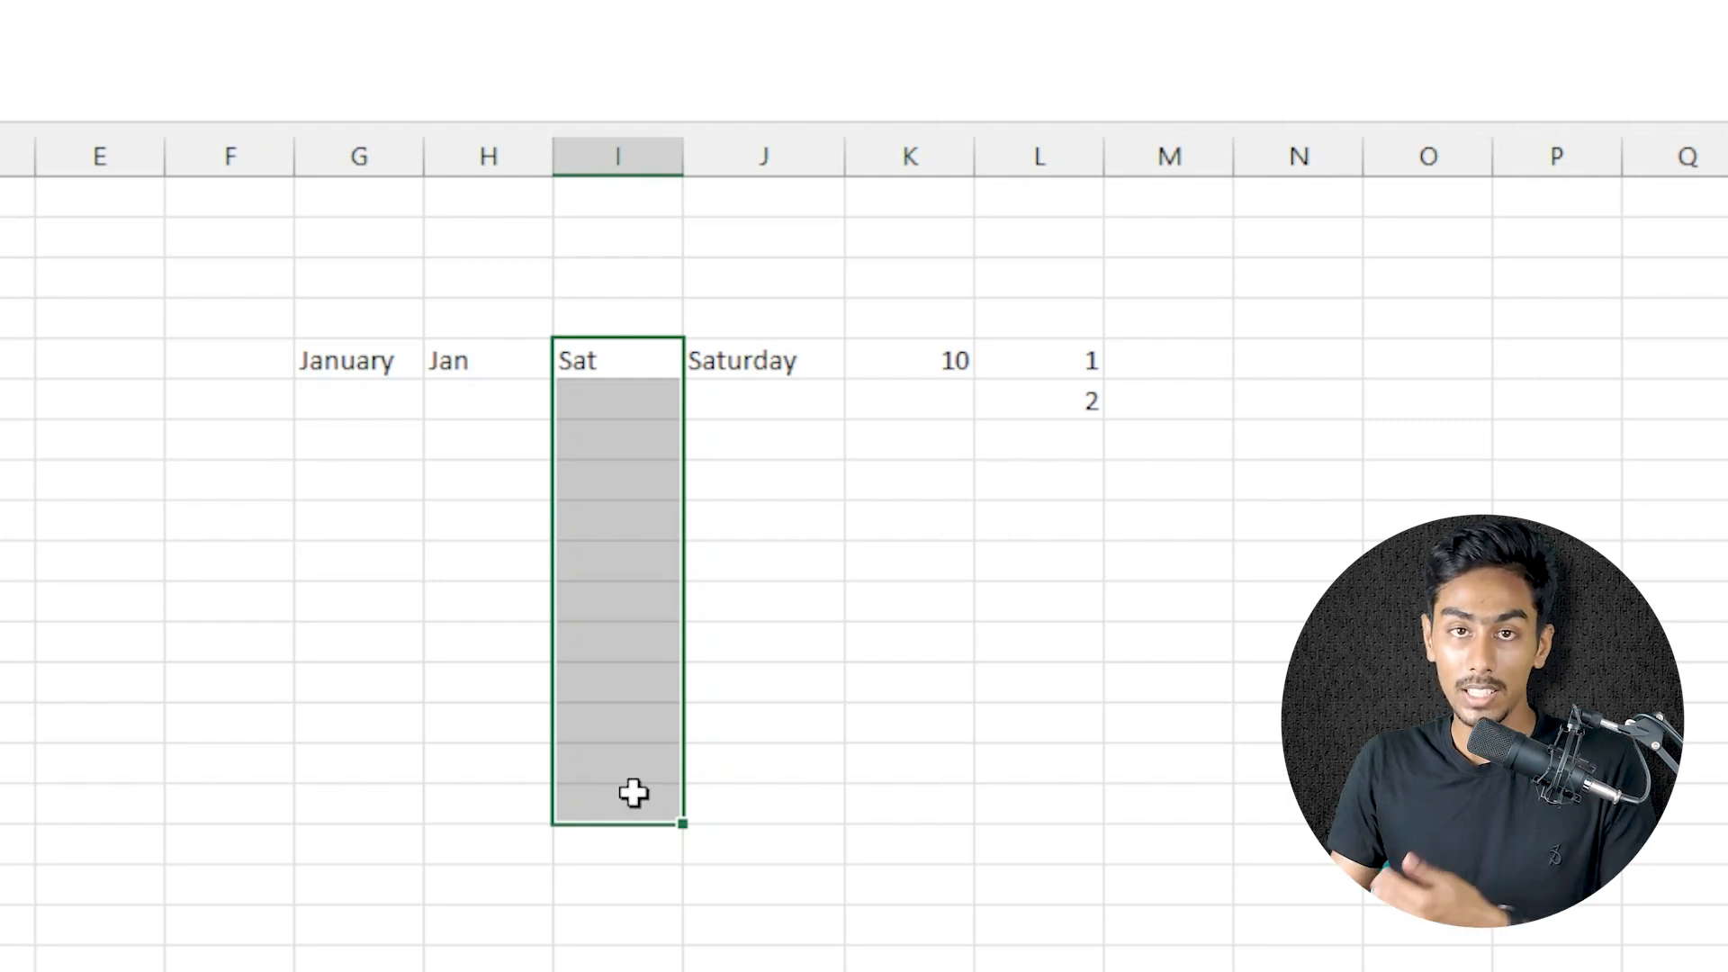
click(621, 358)
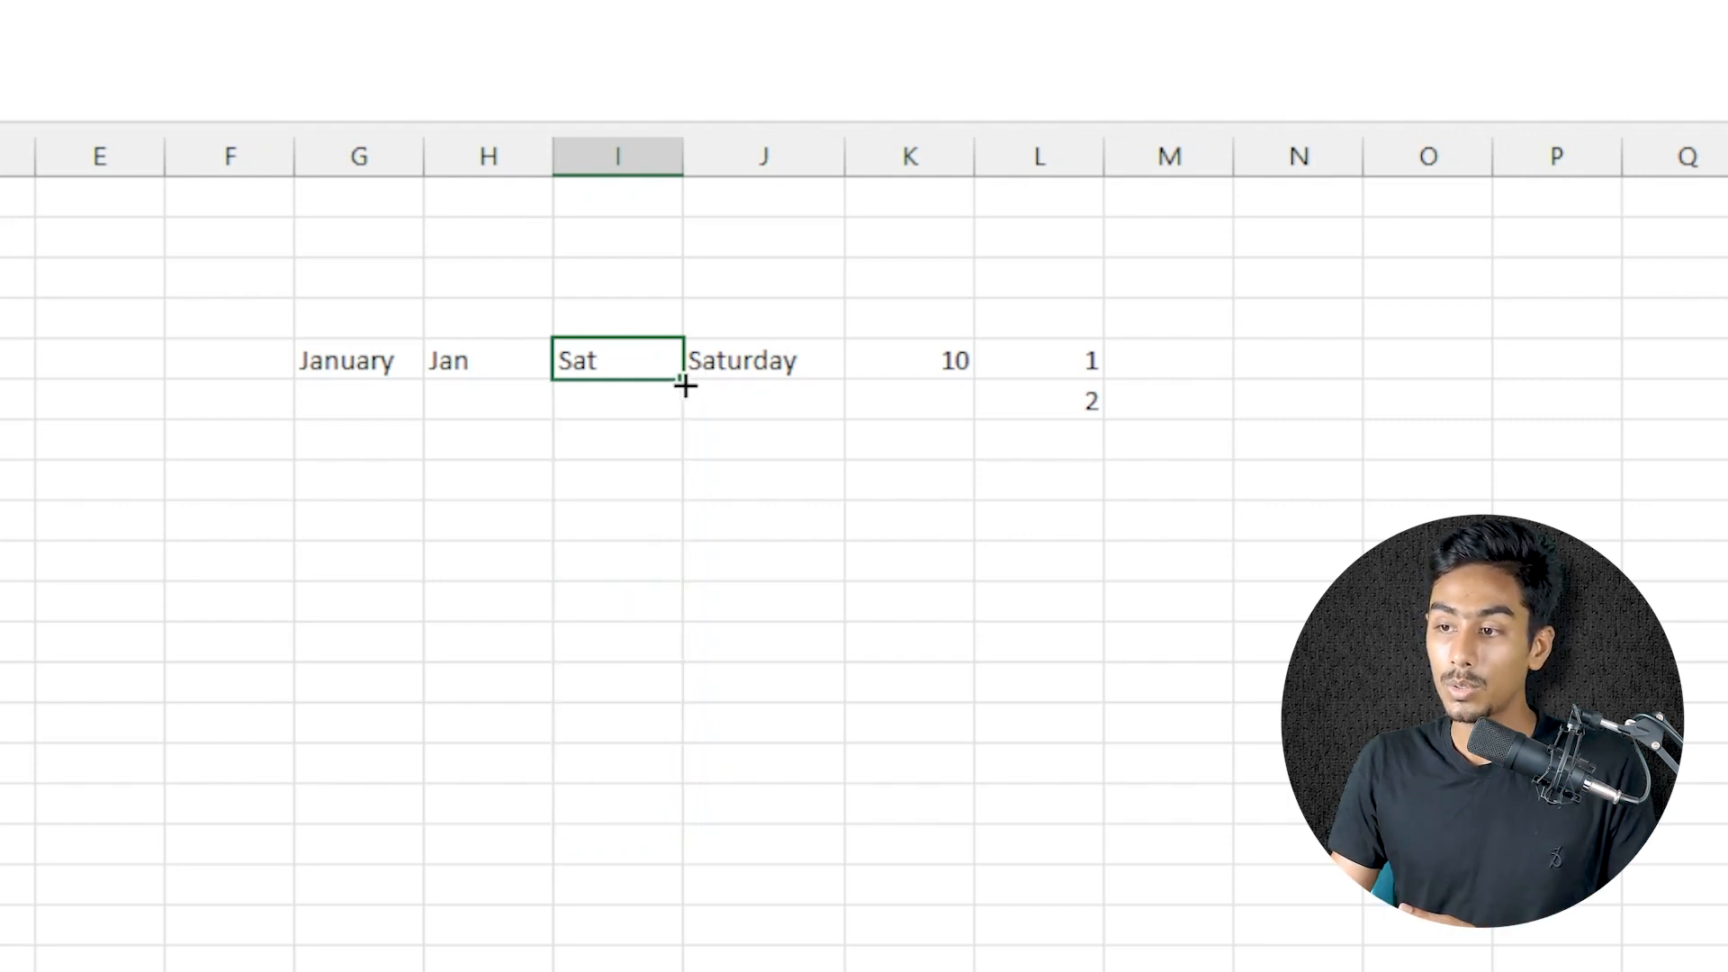
drag(684, 385, 671, 563)
drag(633, 413, 621, 648)
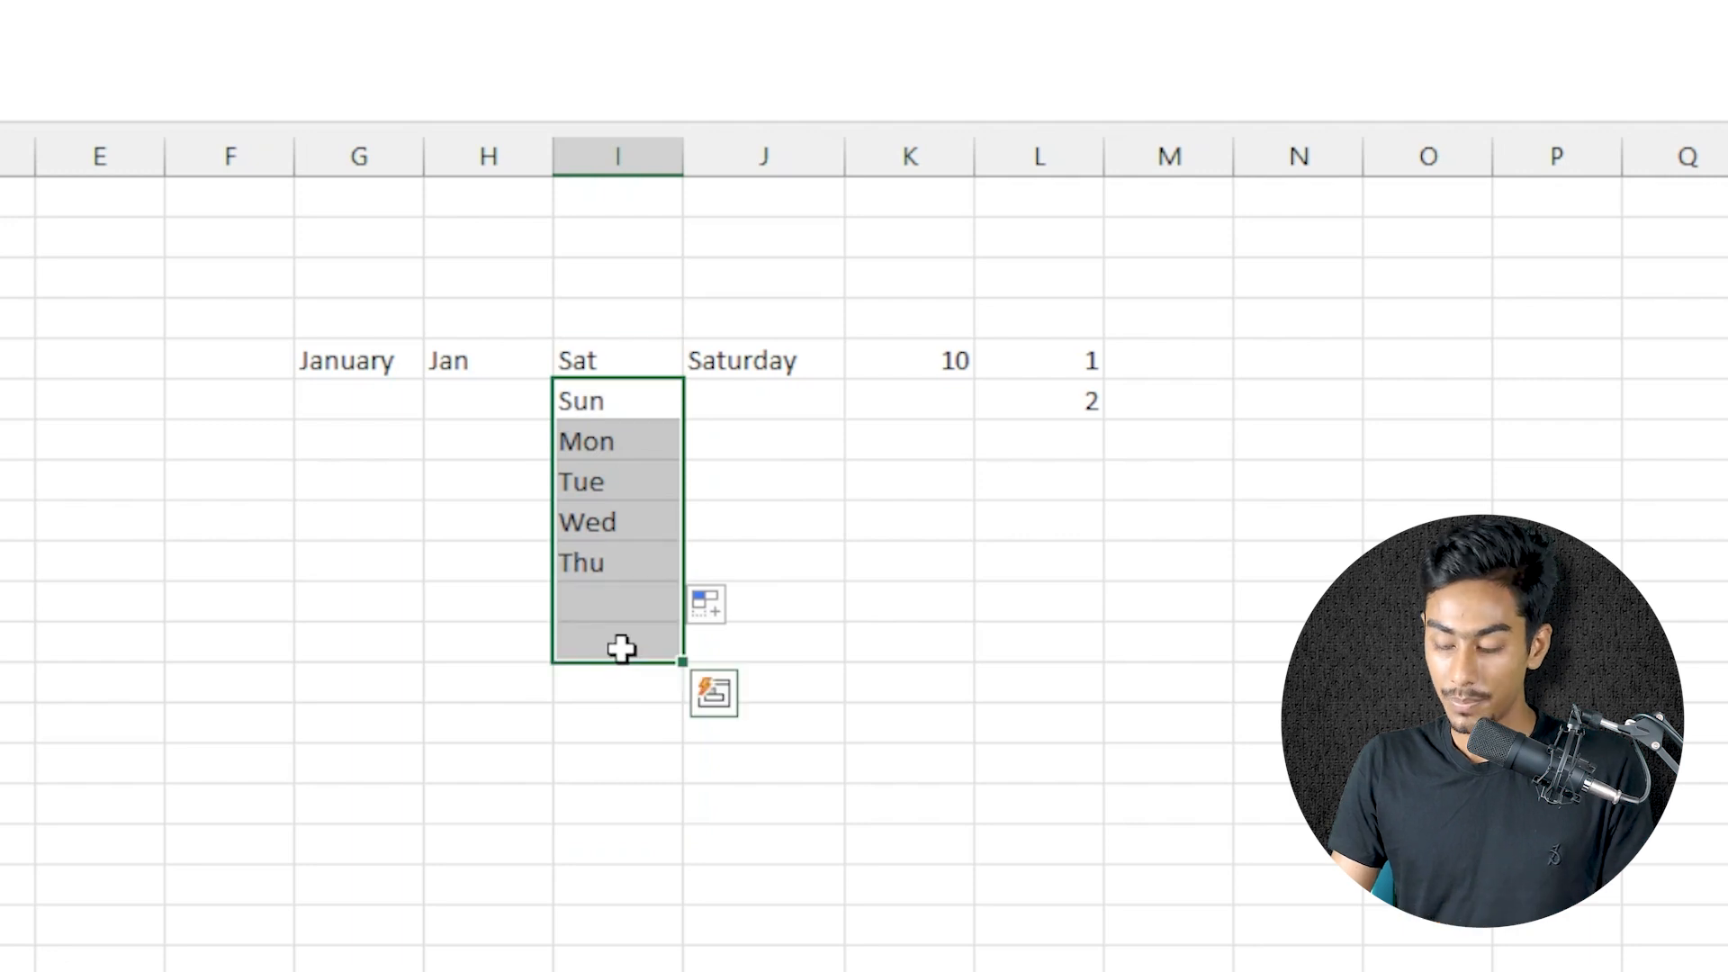
key(Delete)
Copy Sat through I5:I14 with the Fill Down command, and delete the copies below I5
drag(613, 360, 621, 725)
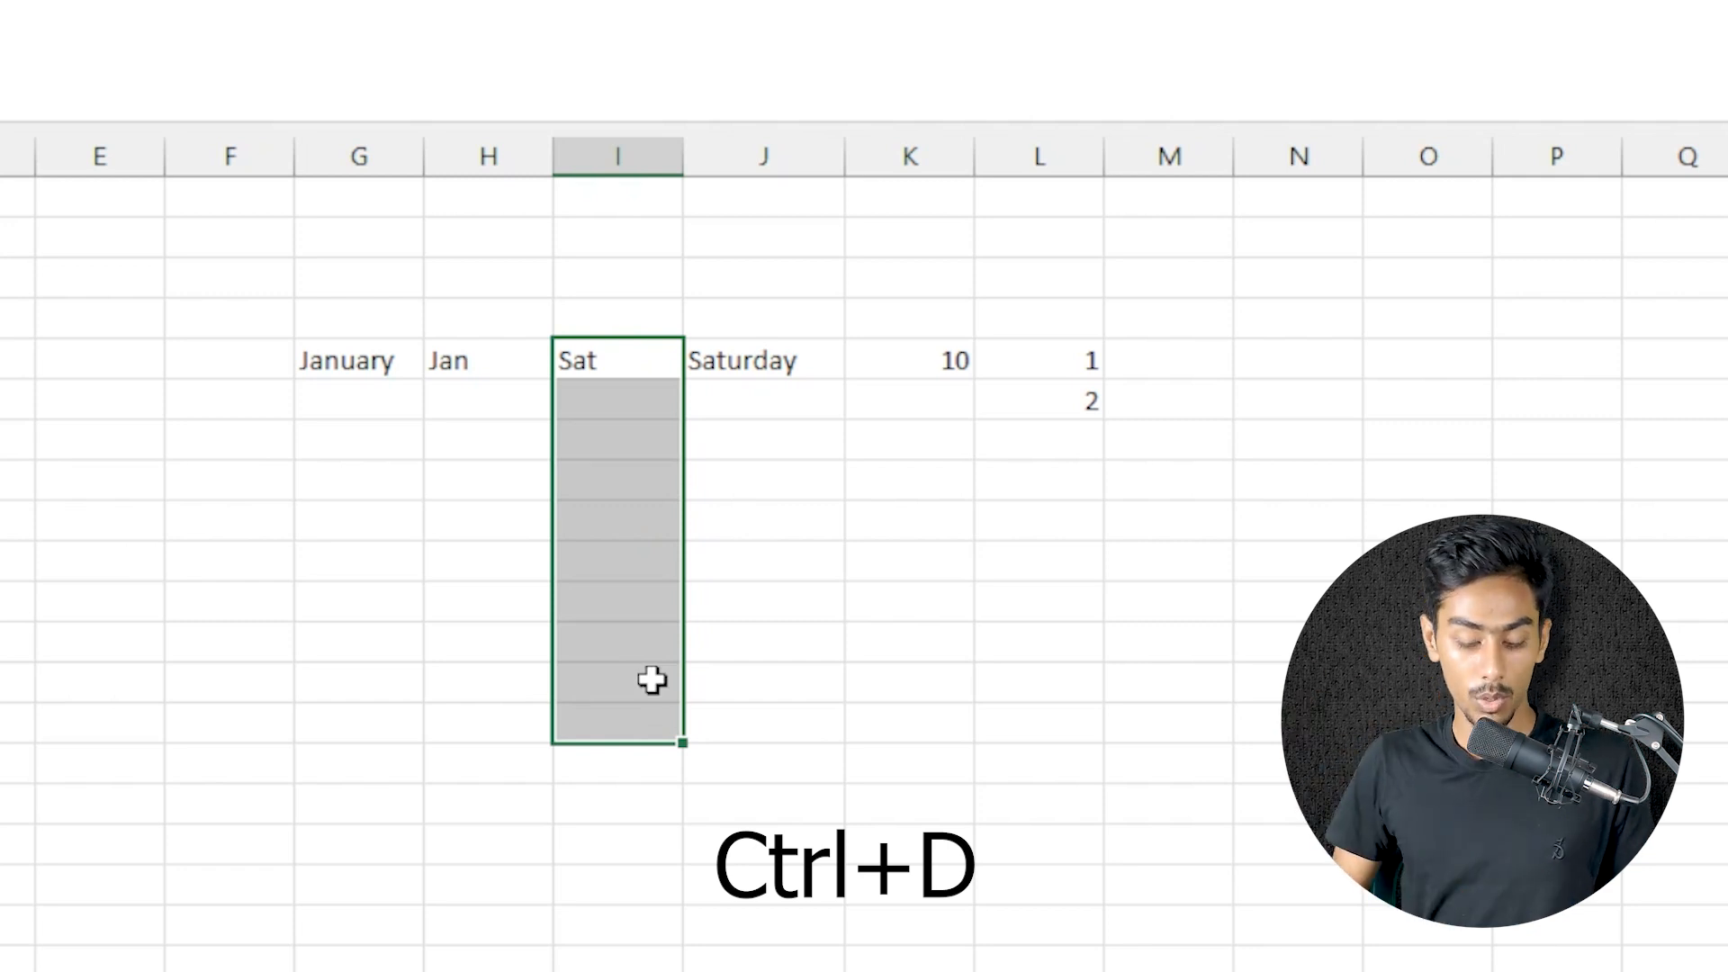
key(ctrl+d)
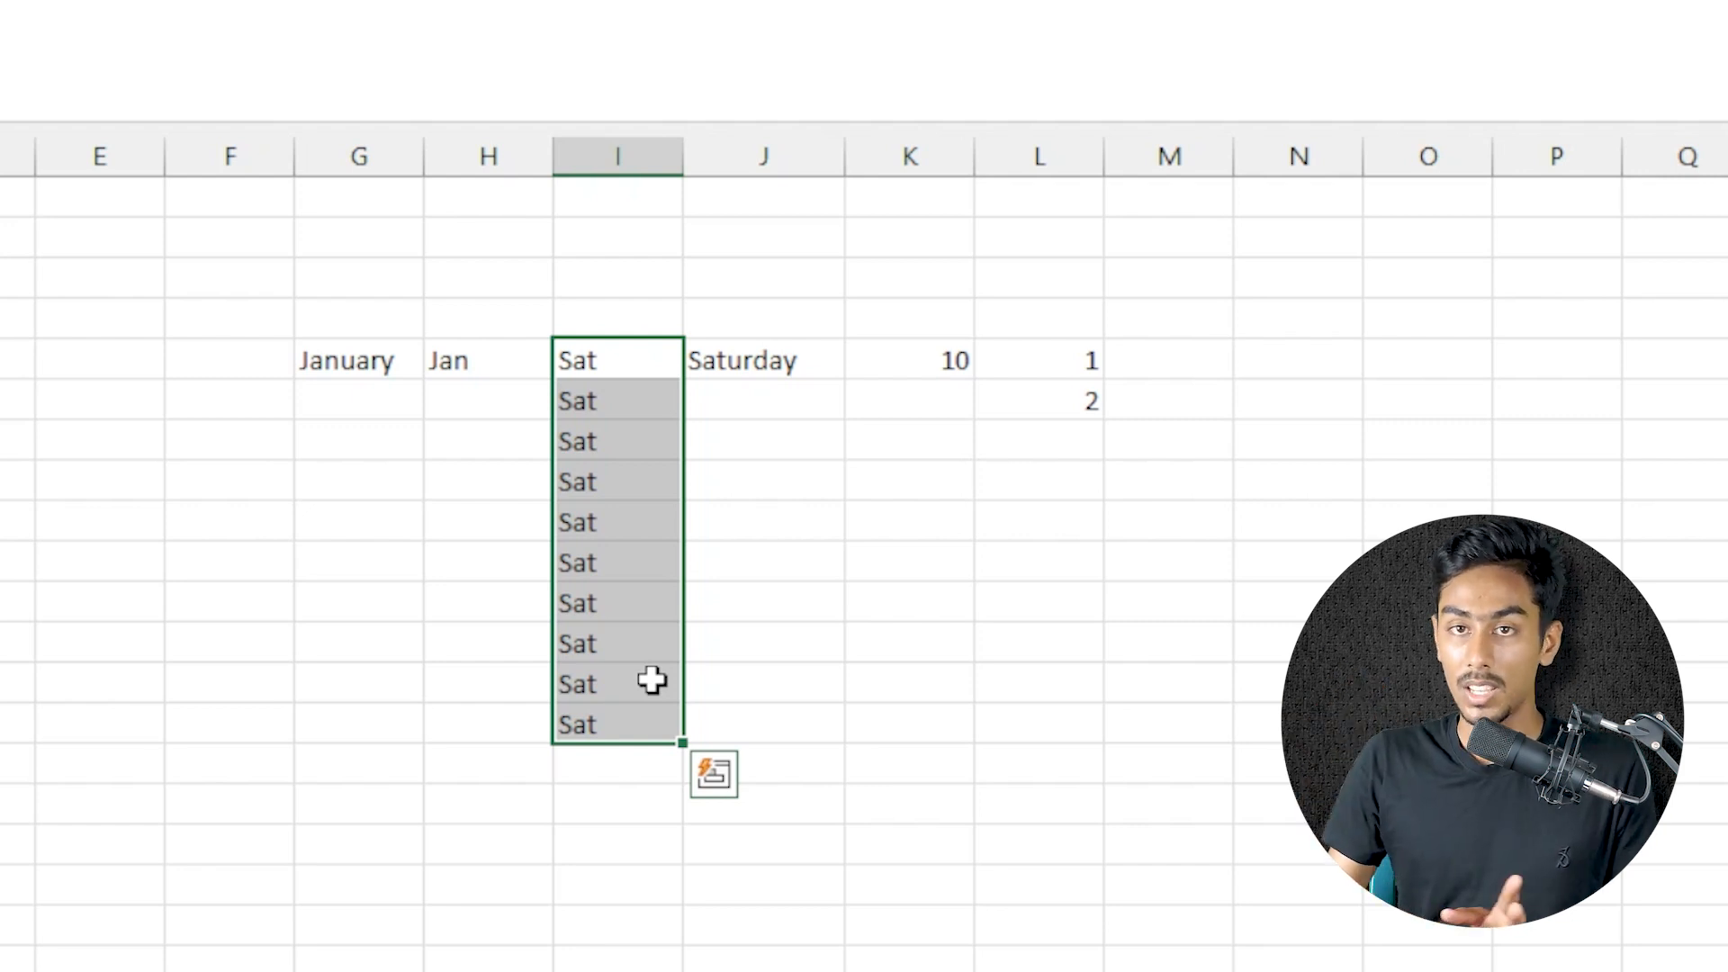
drag(640, 404, 602, 868)
key(Delete)
Select G5:J5 and autofill all four month and weekday series together down to row 15
click(760, 601)
click(933, 374)
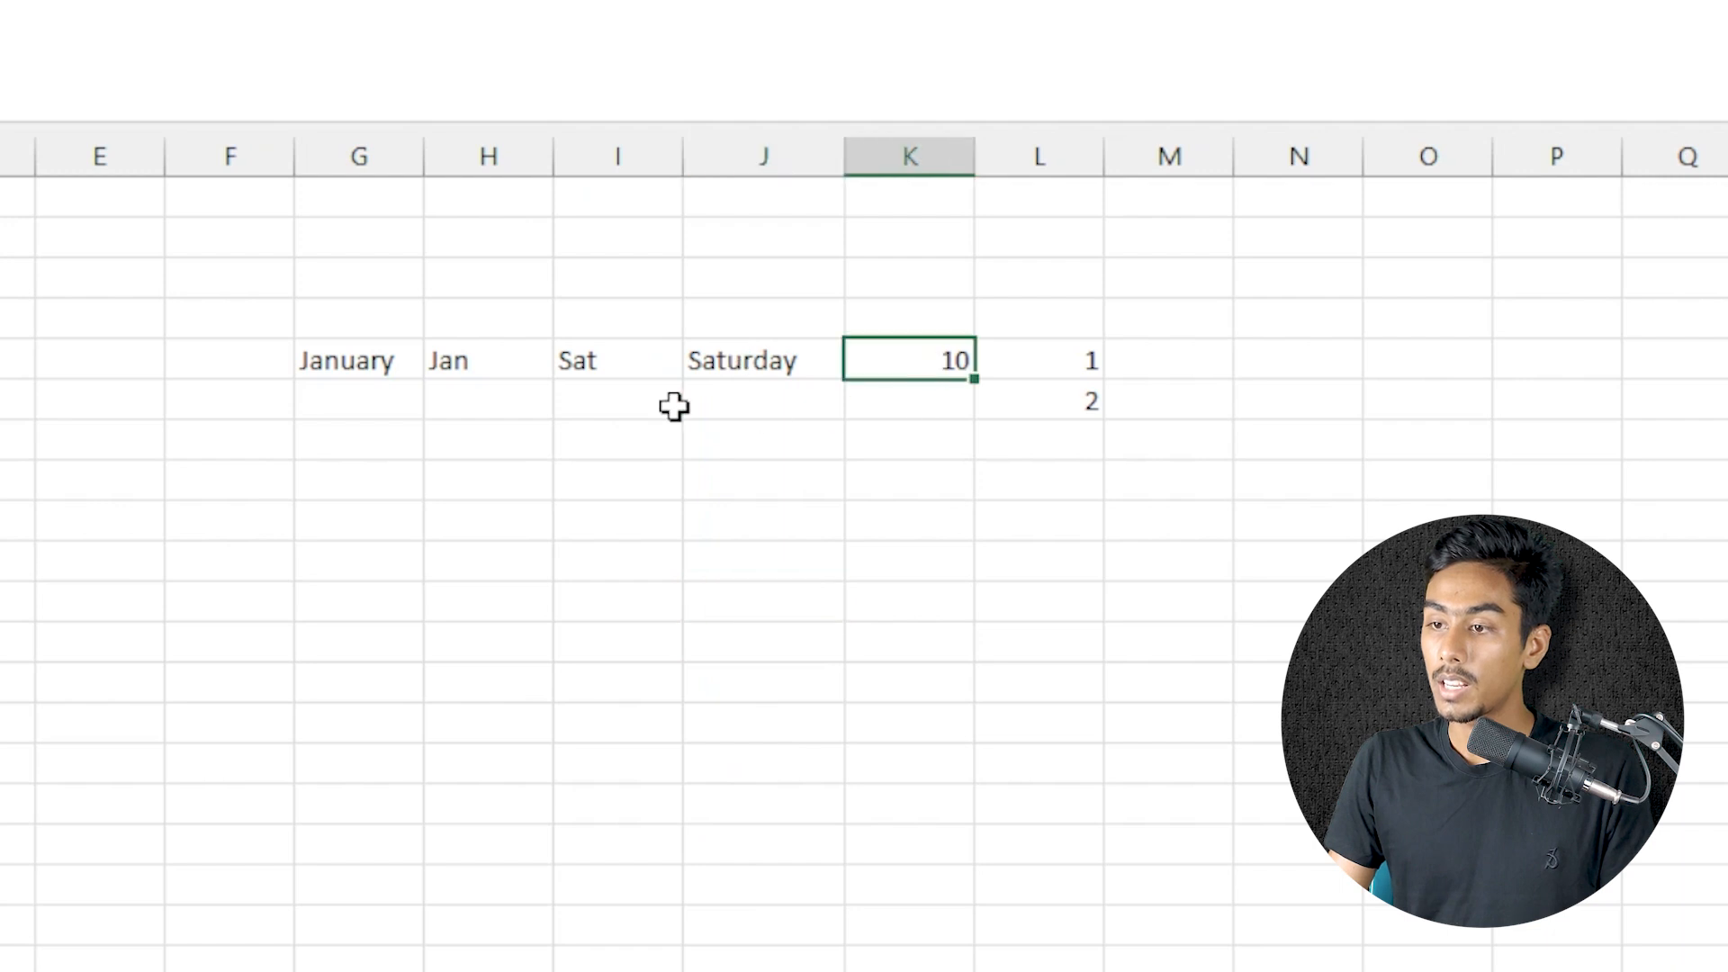
drag(345, 364, 807, 781)
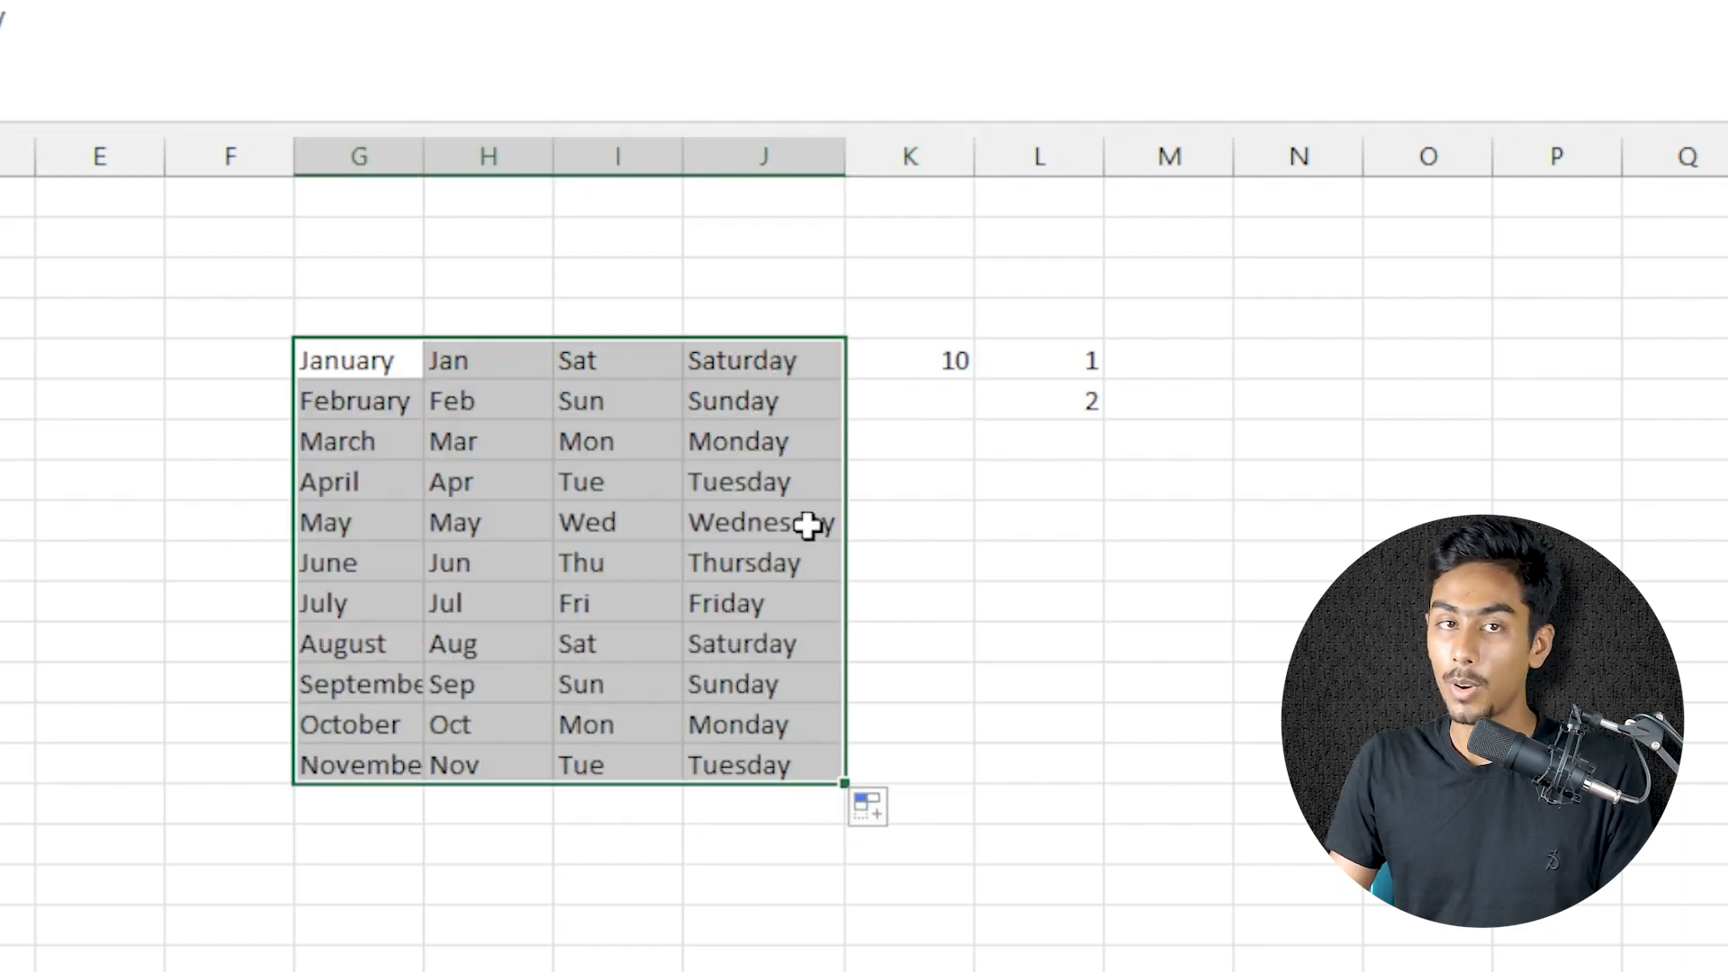
Copy the value 10 from K5 down to K13 with autofill
click(932, 406)
click(936, 364)
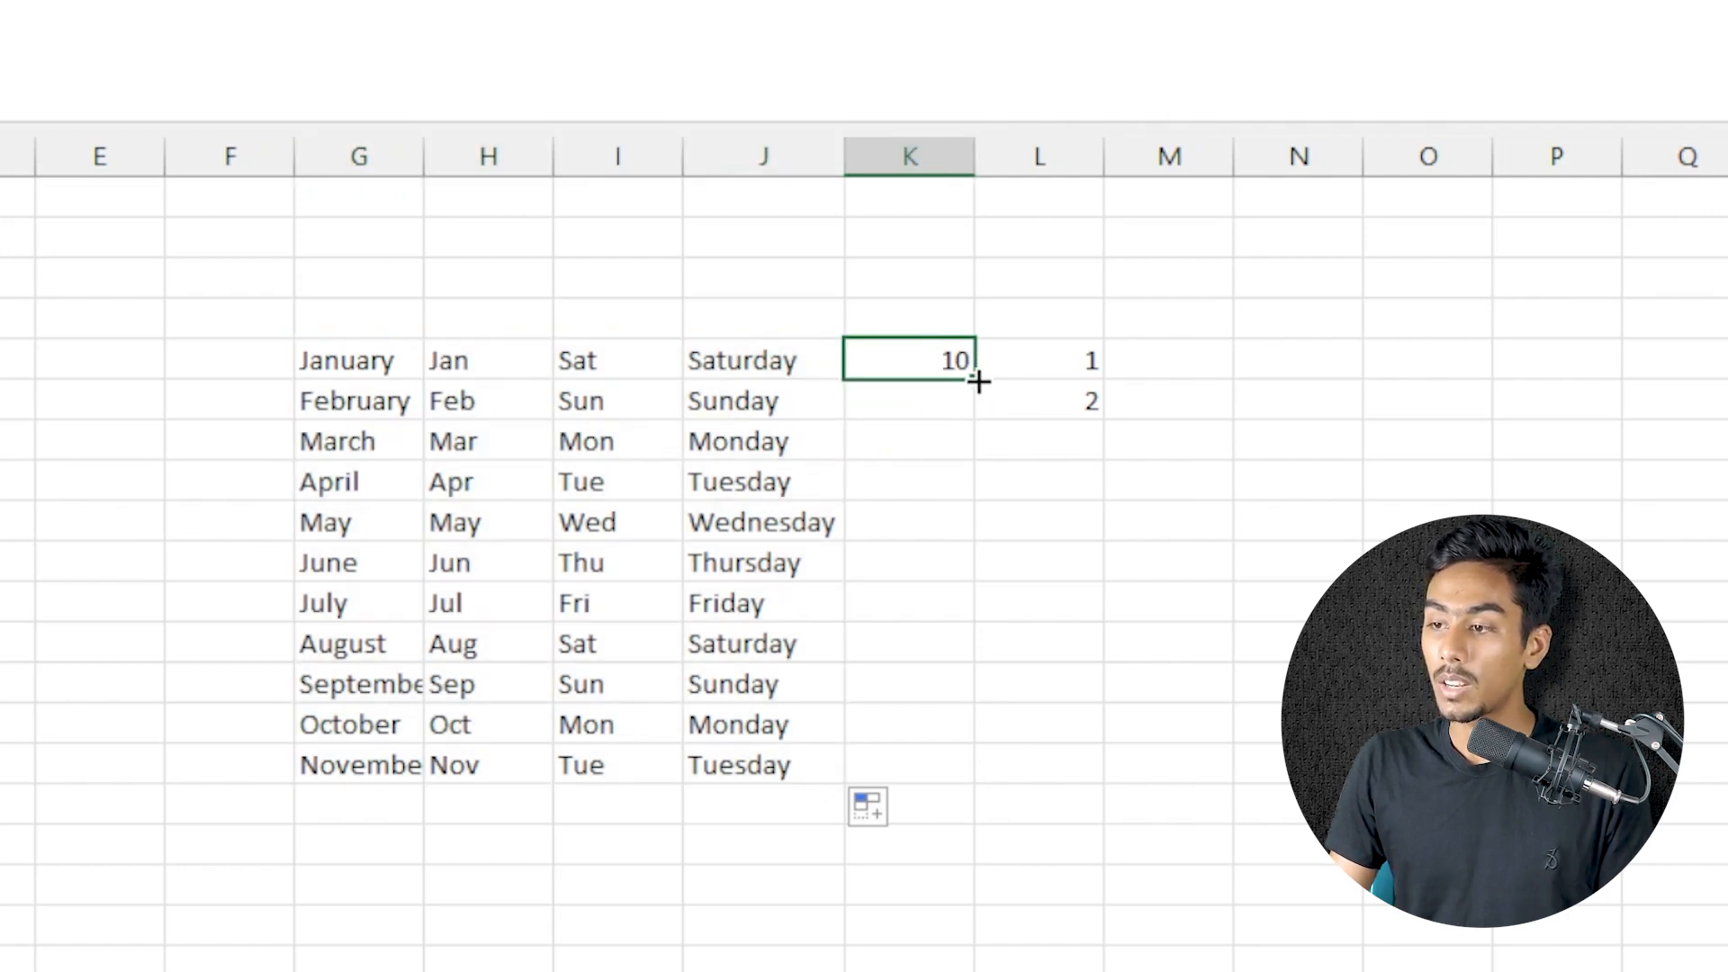
drag(975, 382, 979, 693)
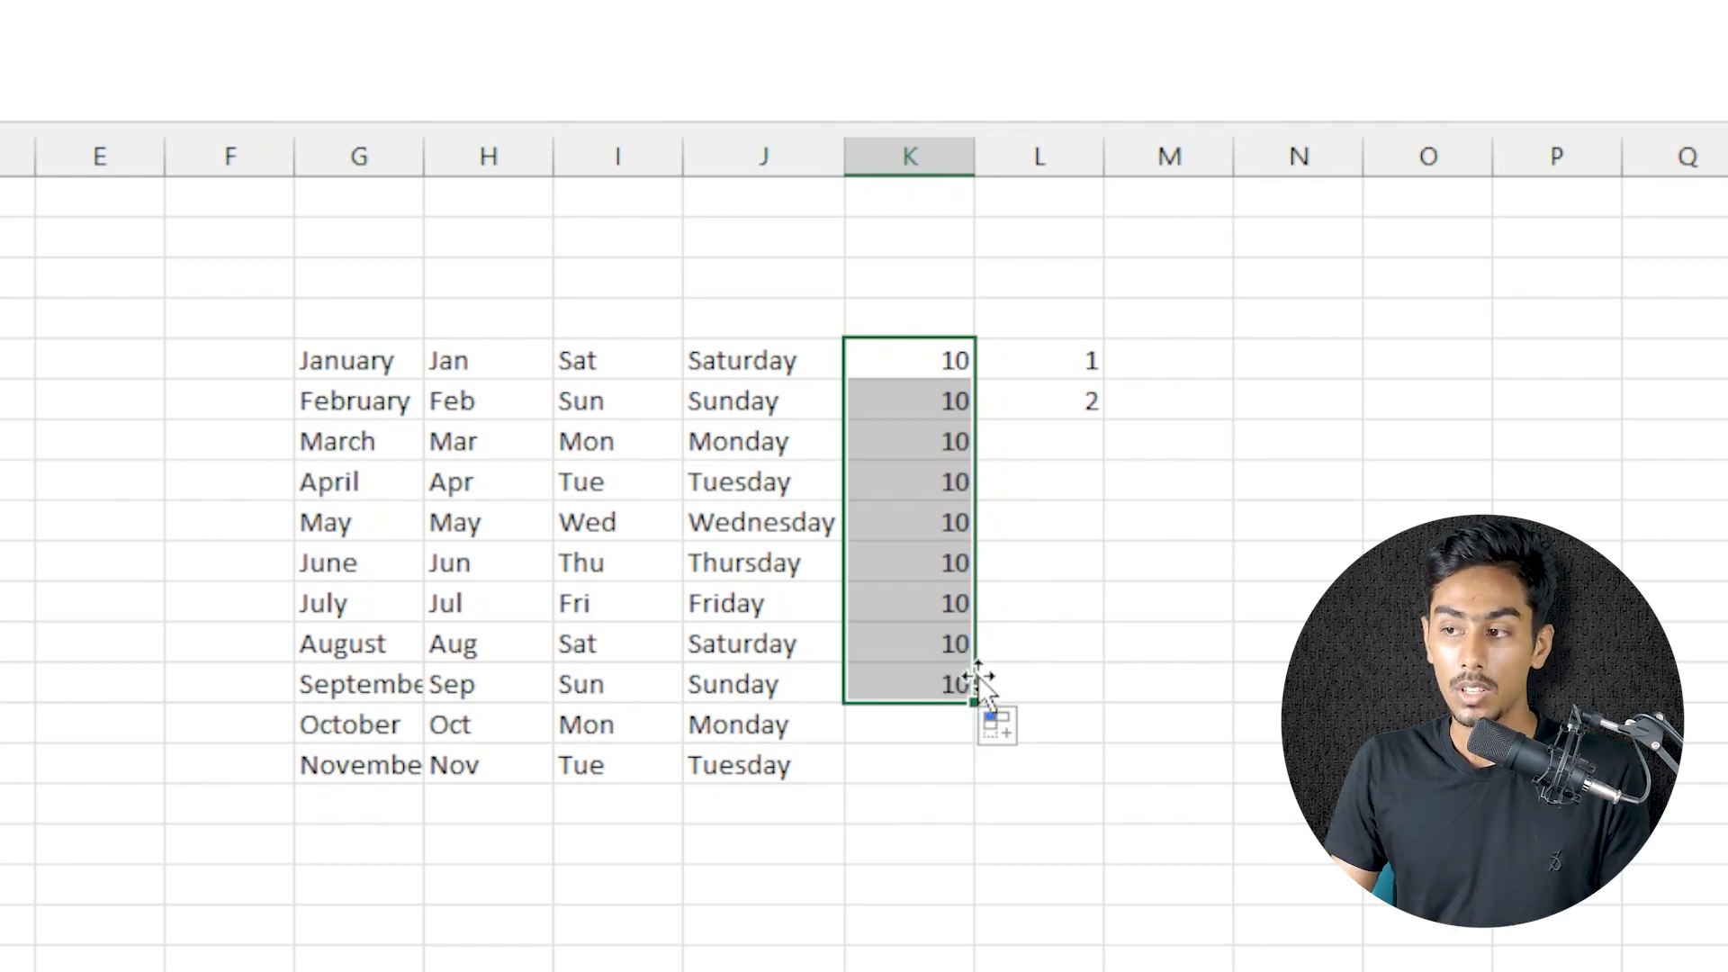
Extend the 1, 2 number pattern in L5:L6 down to 12 in L16
click(1050, 368)
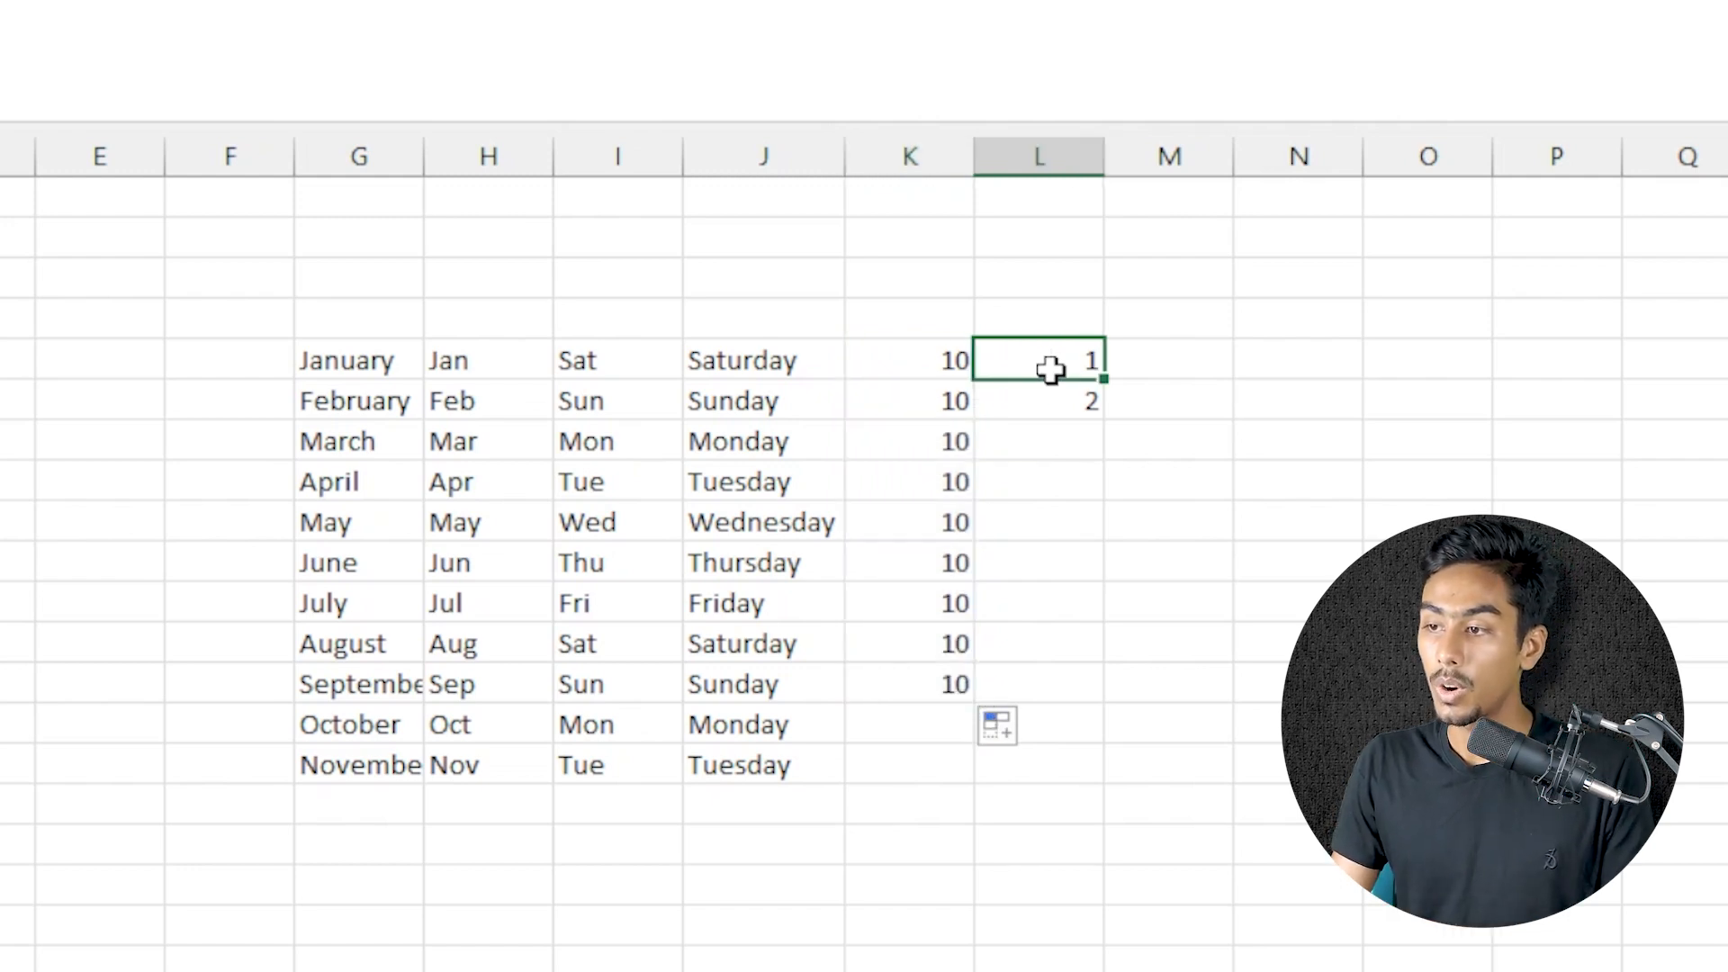
drag(1051, 368, 1076, 390)
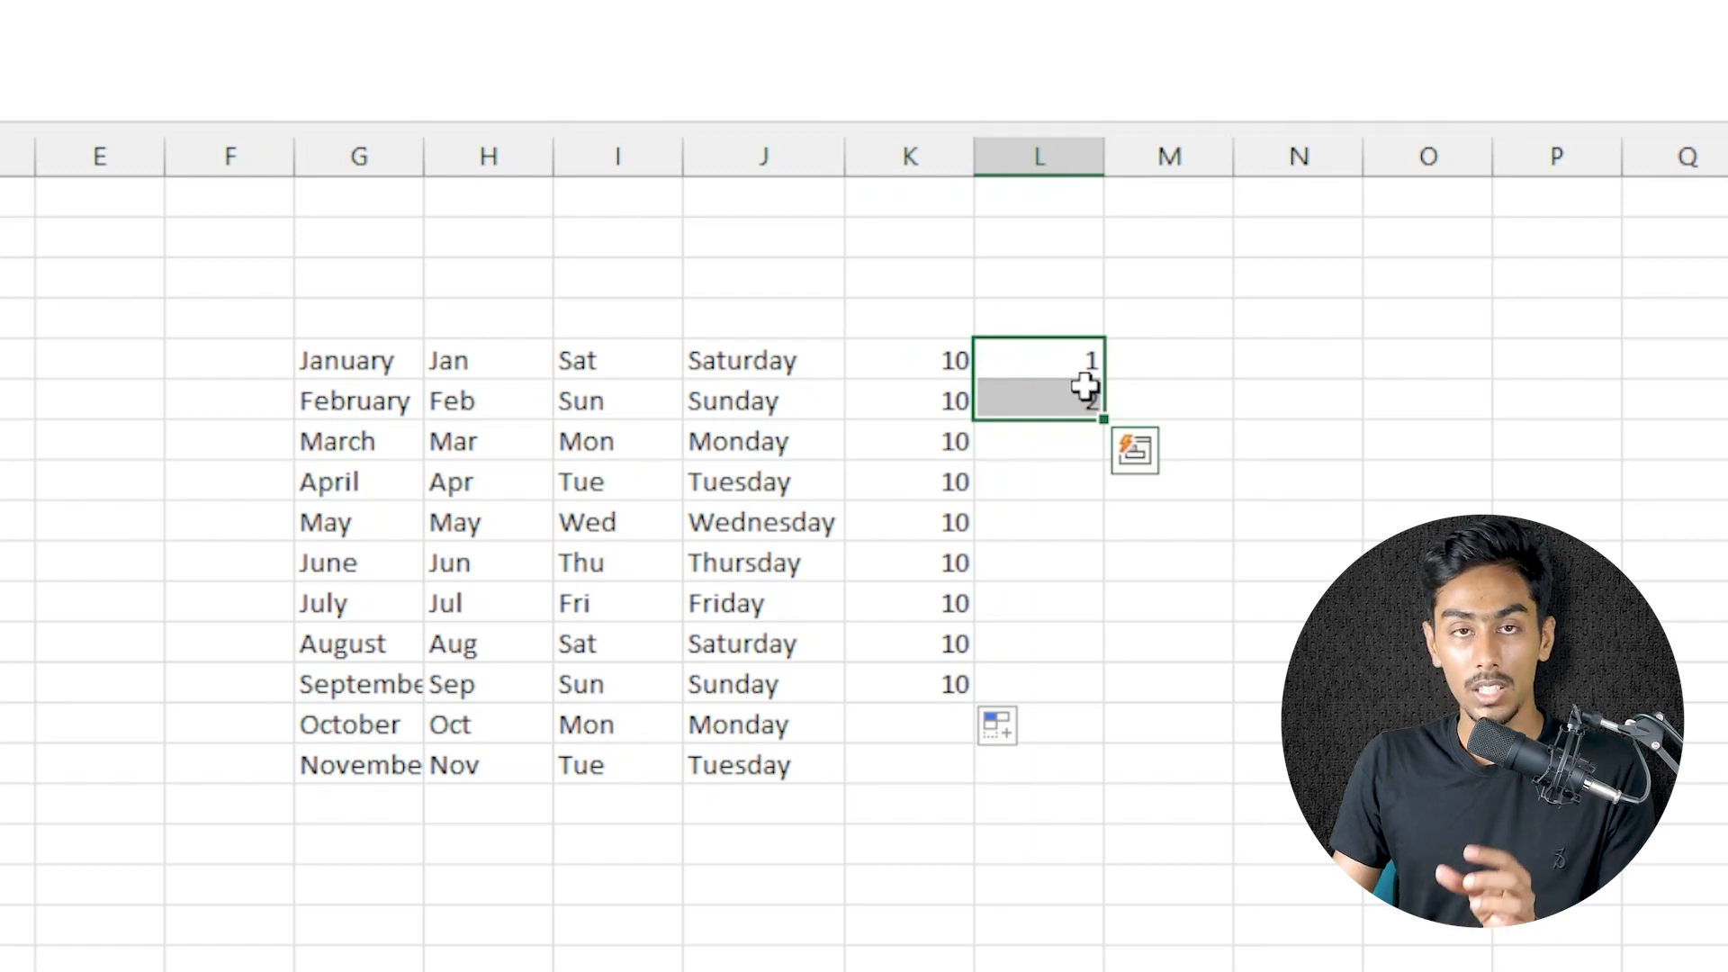
drag(1107, 423, 1105, 824)
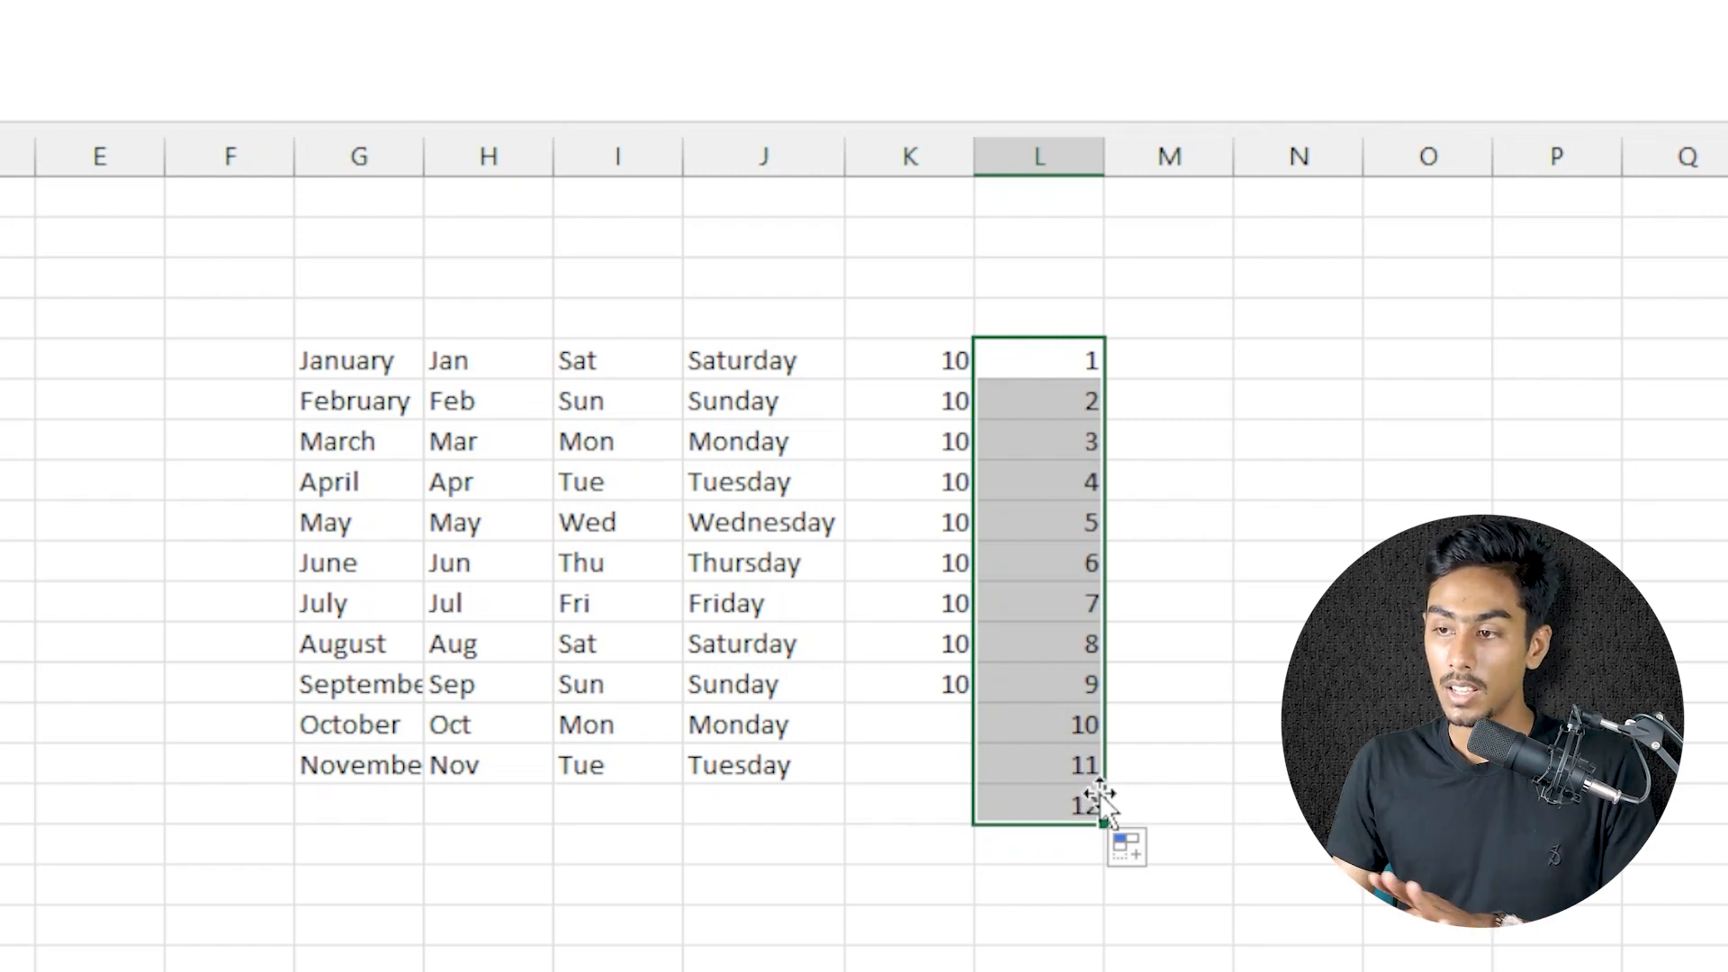
Select the filled month and weekday lists in G5:J15
click(1301, 354)
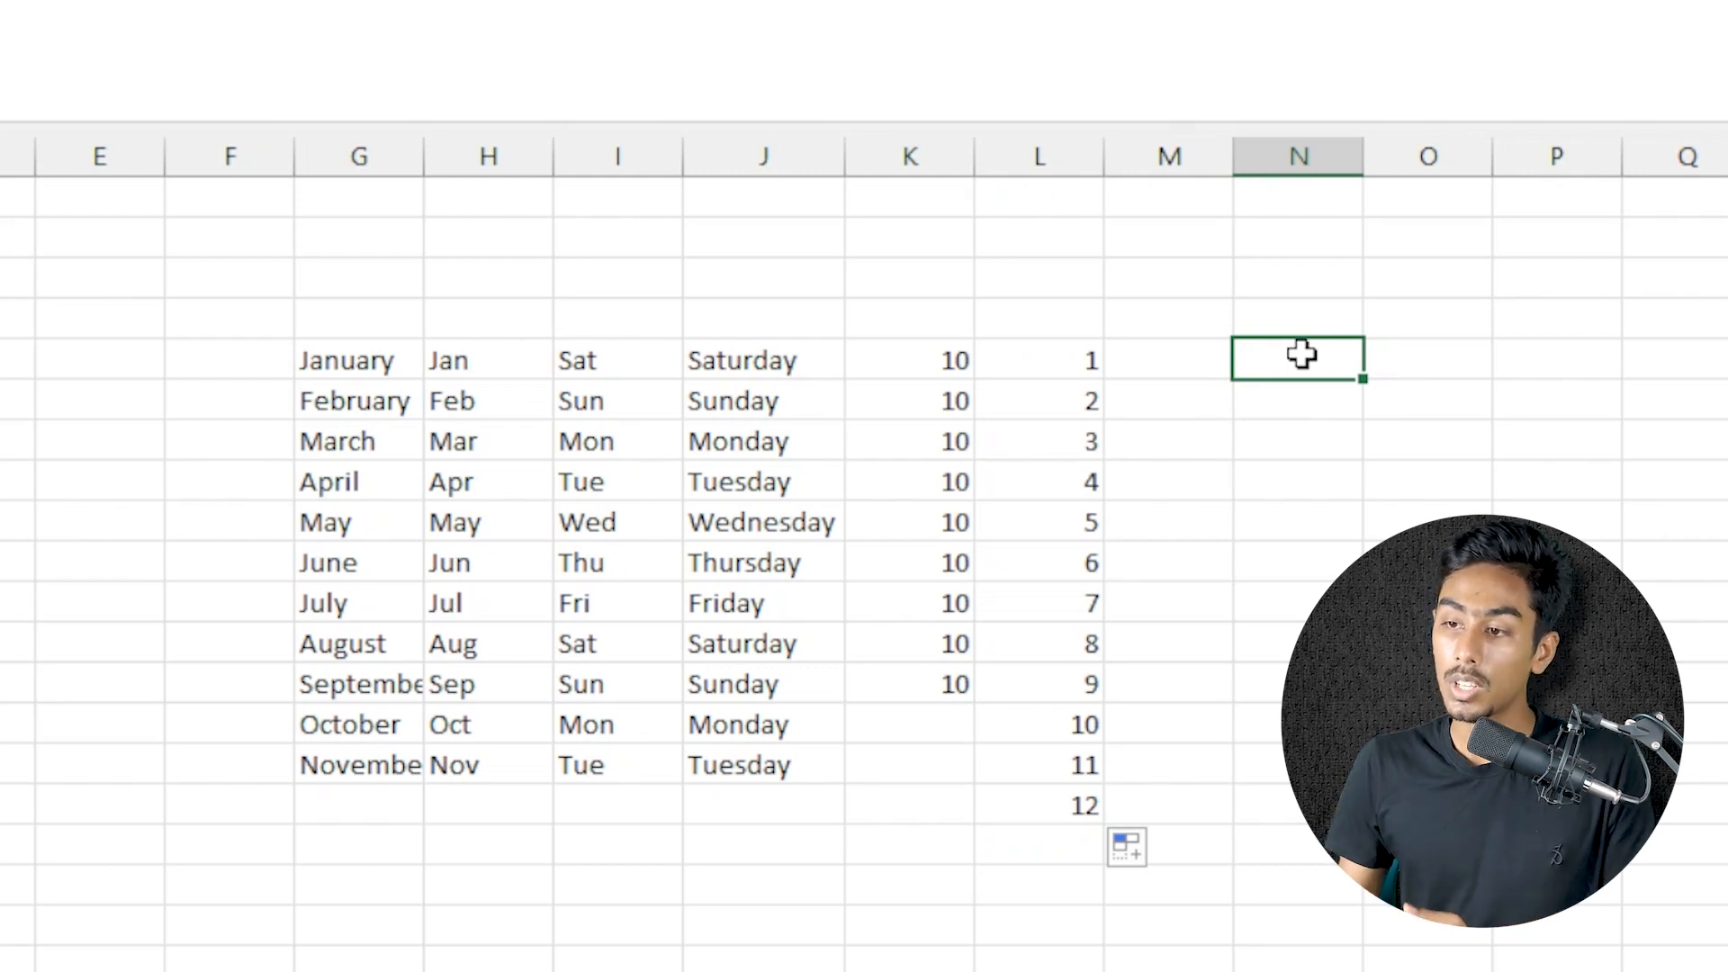
drag(331, 369, 726, 753)
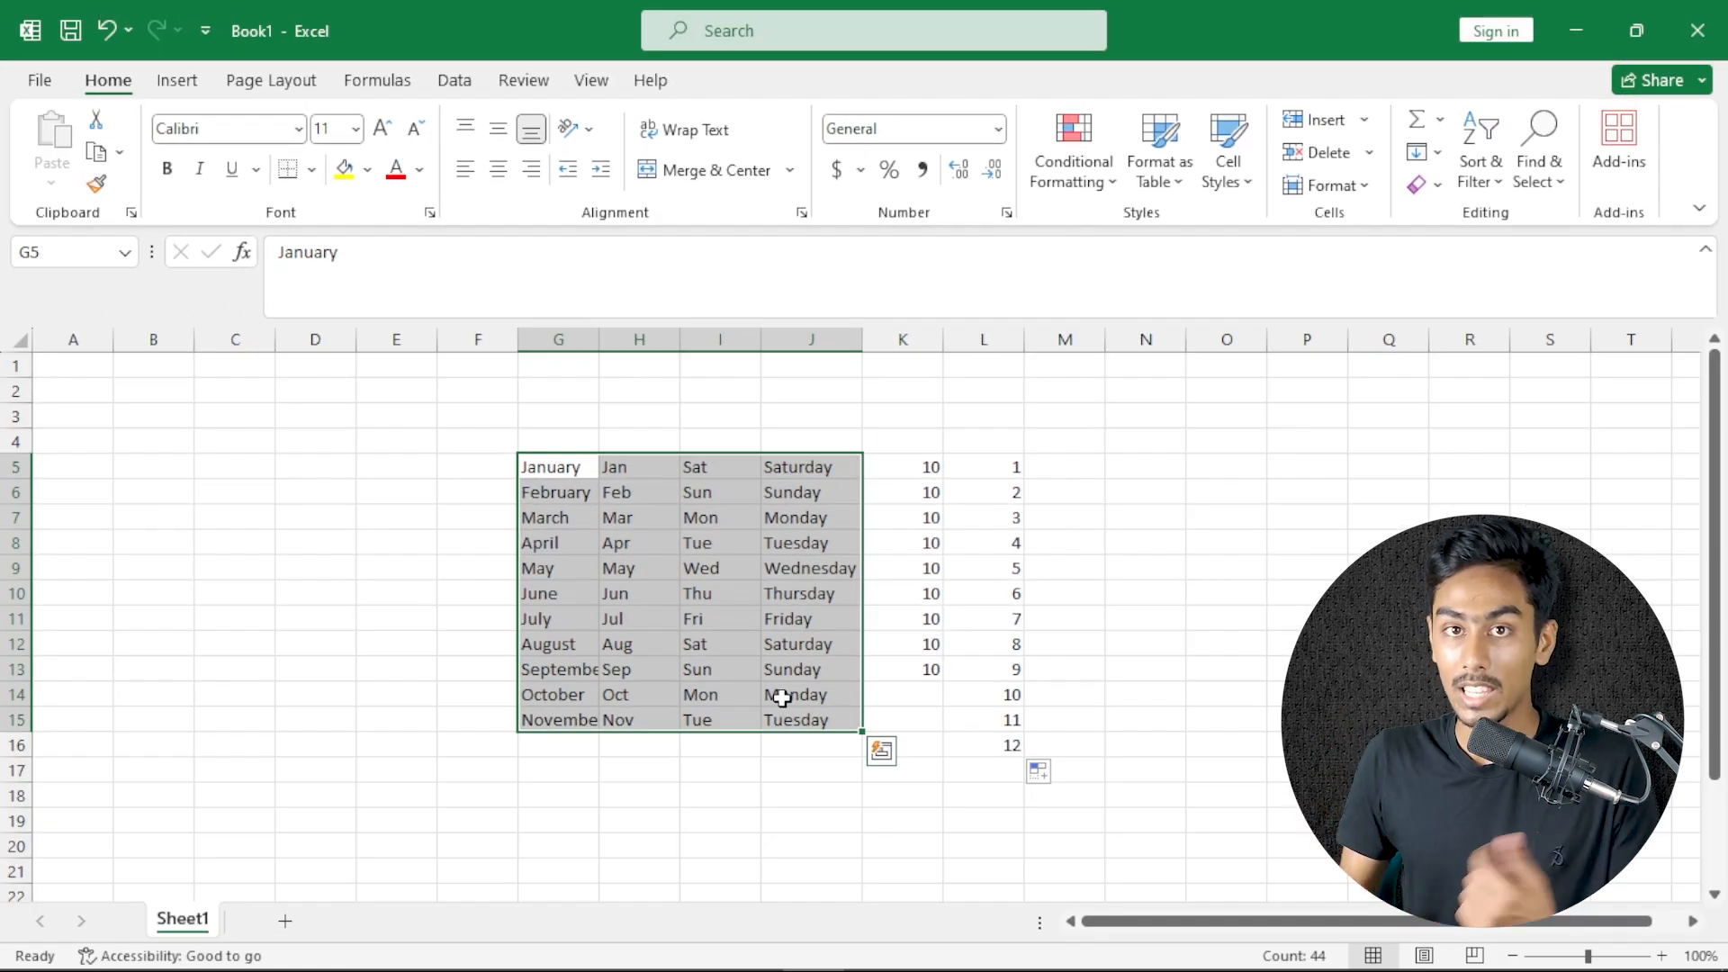
Select cell N5 and open the custom lists editor from the General section of the advanced program options
click(1149, 469)
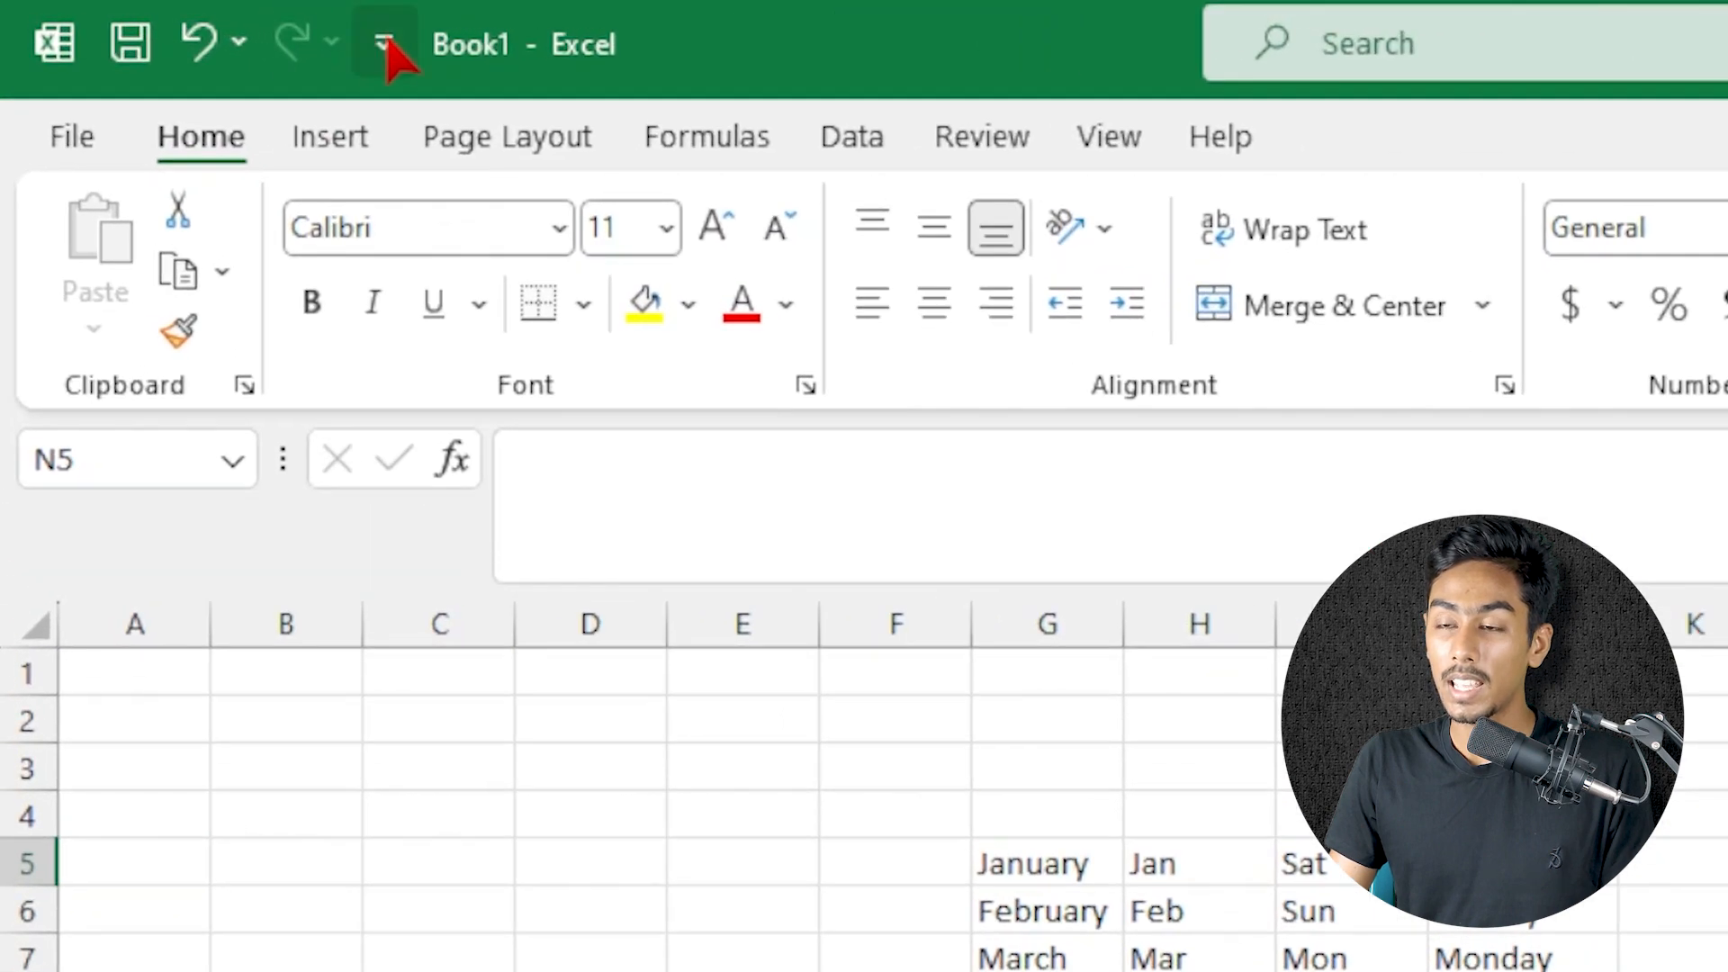
click(387, 43)
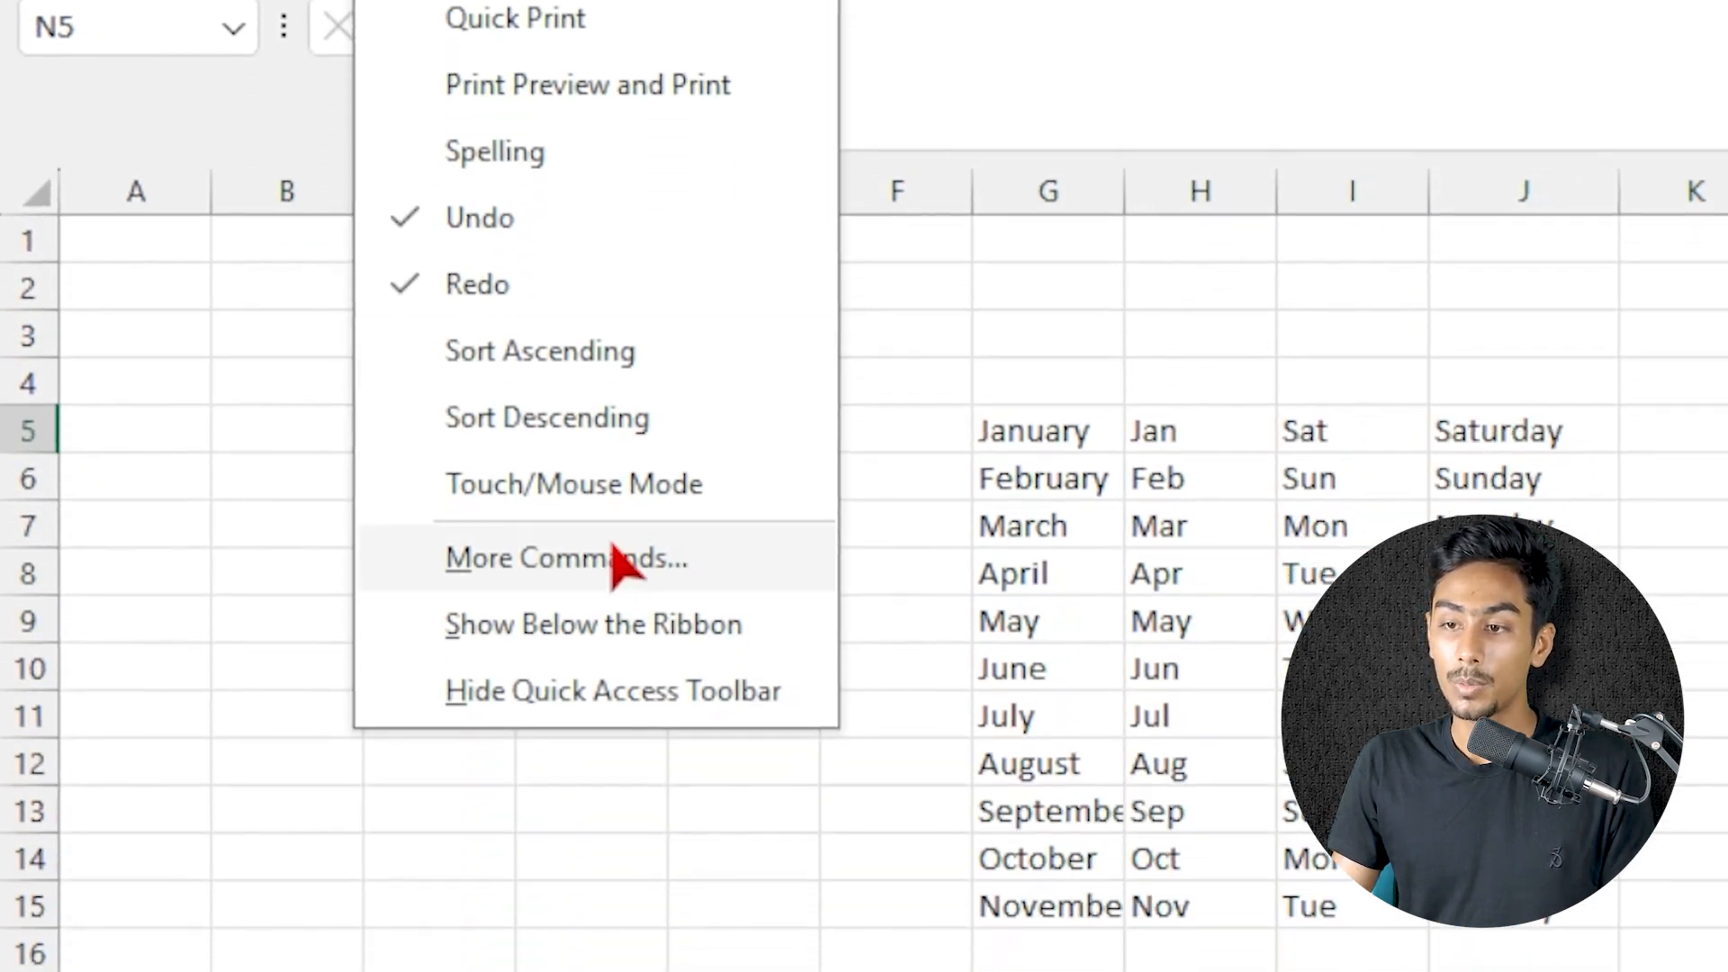
click(629, 563)
drag(1022, 84, 702, 74)
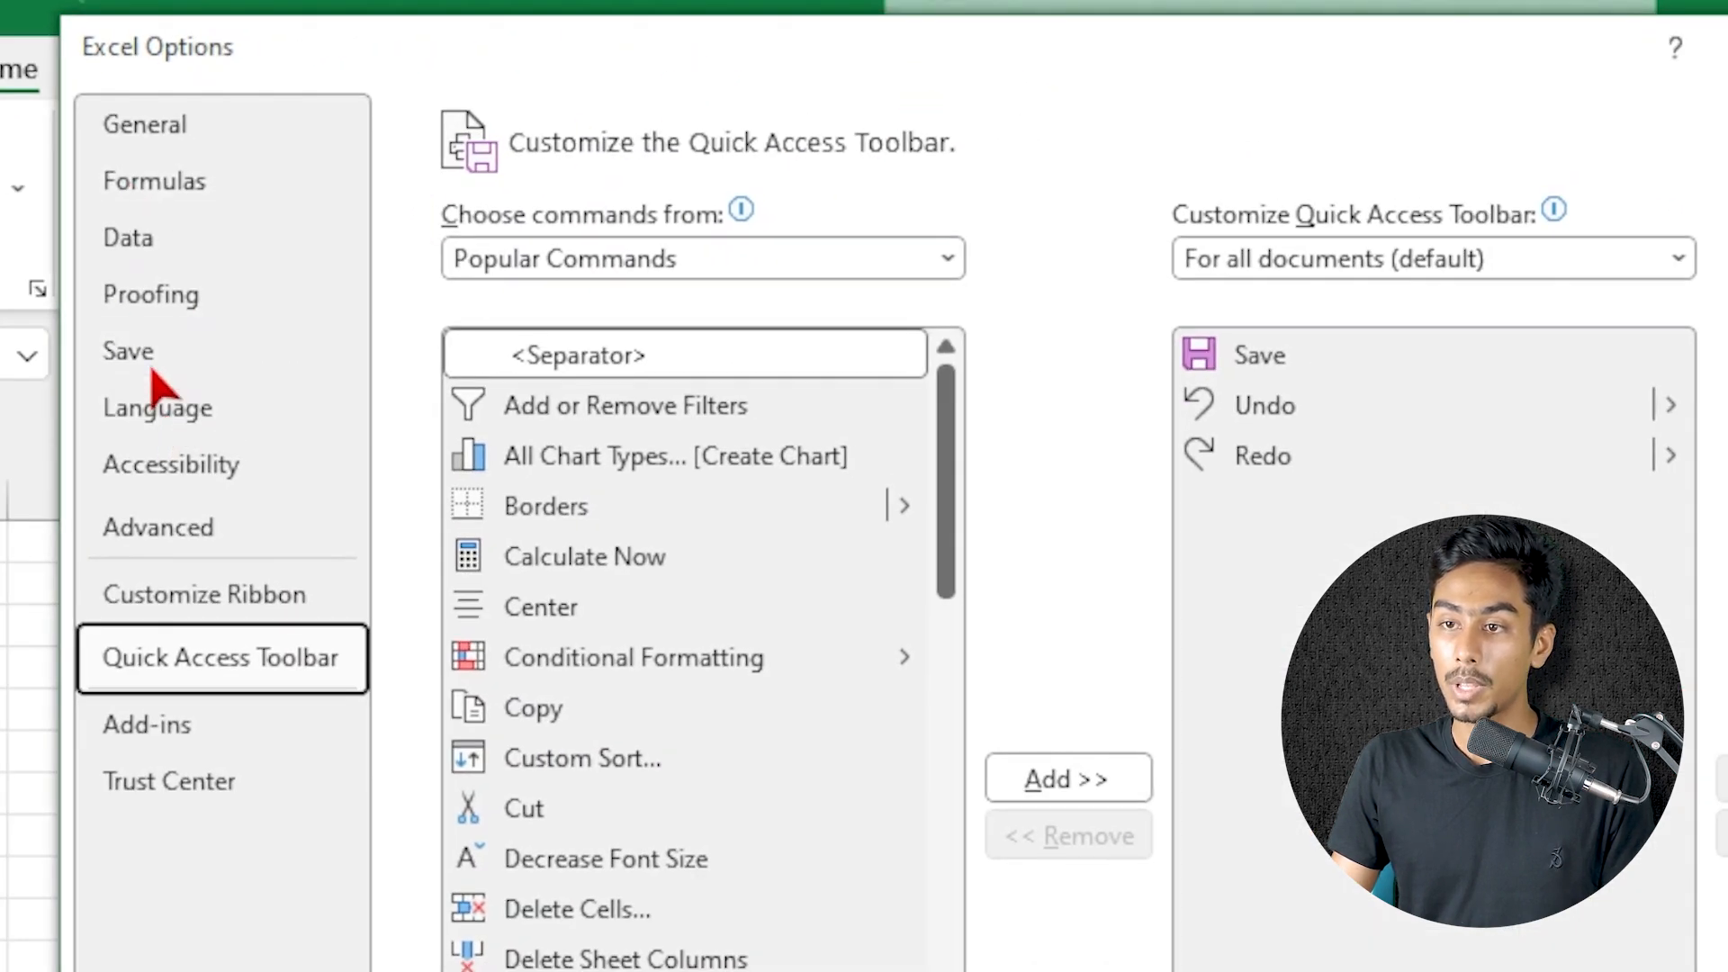
click(171, 527)
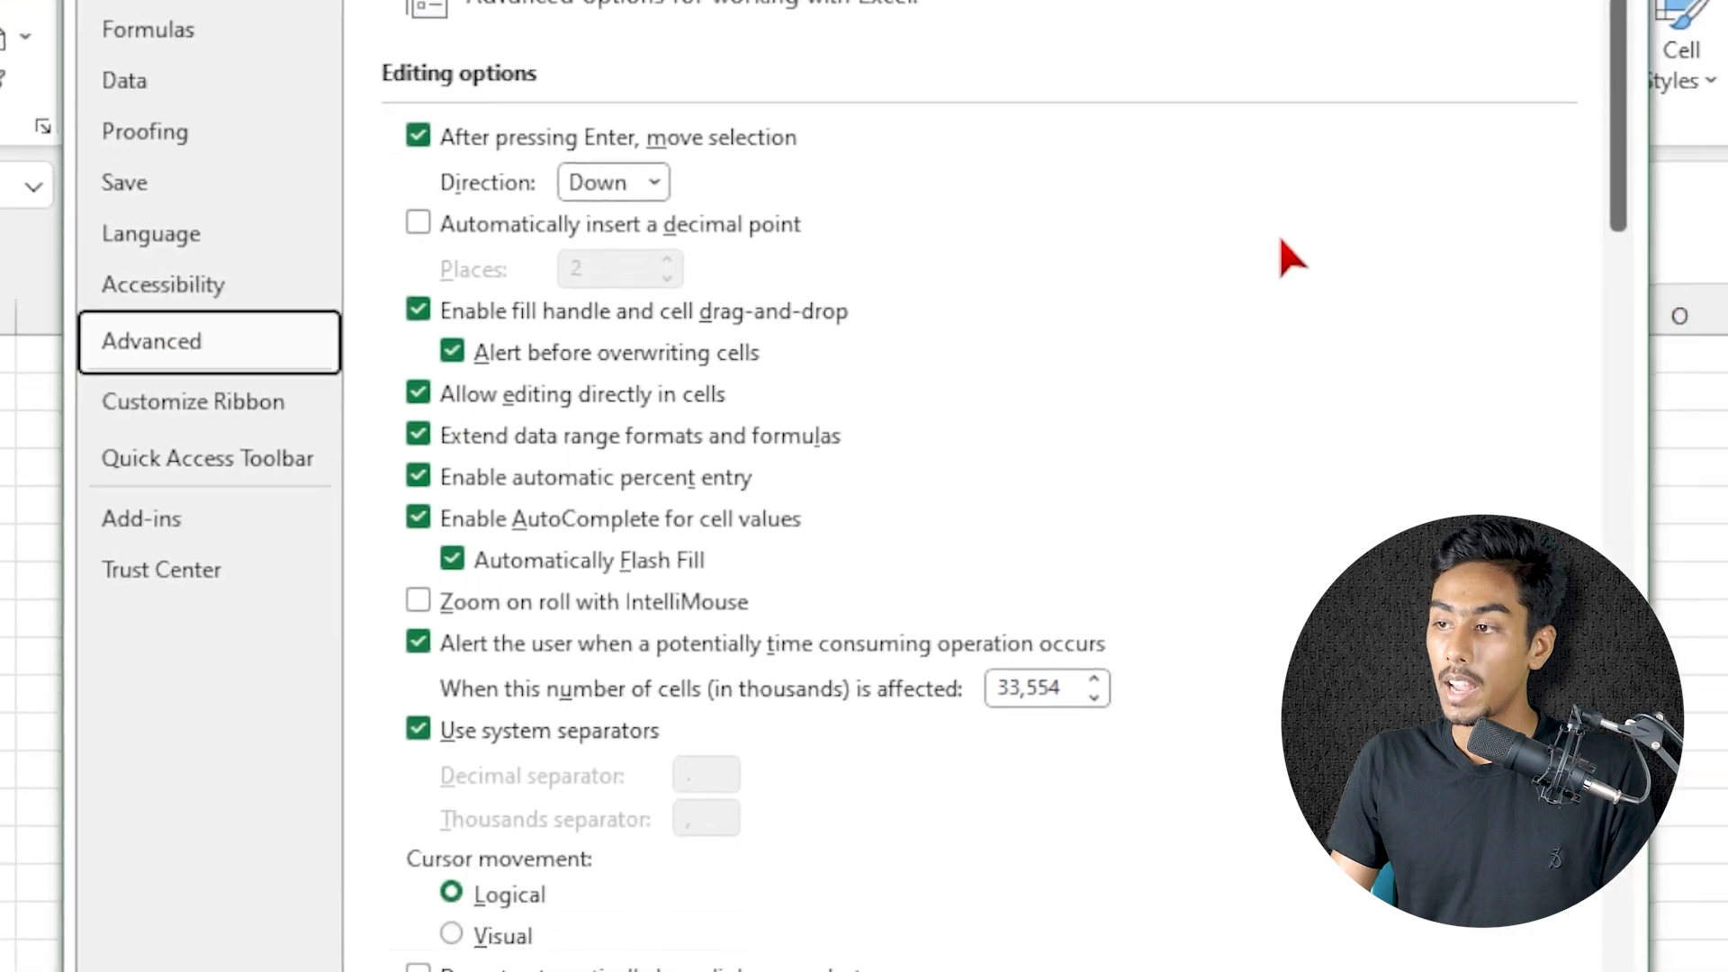
drag(1603, 157, 1647, 965)
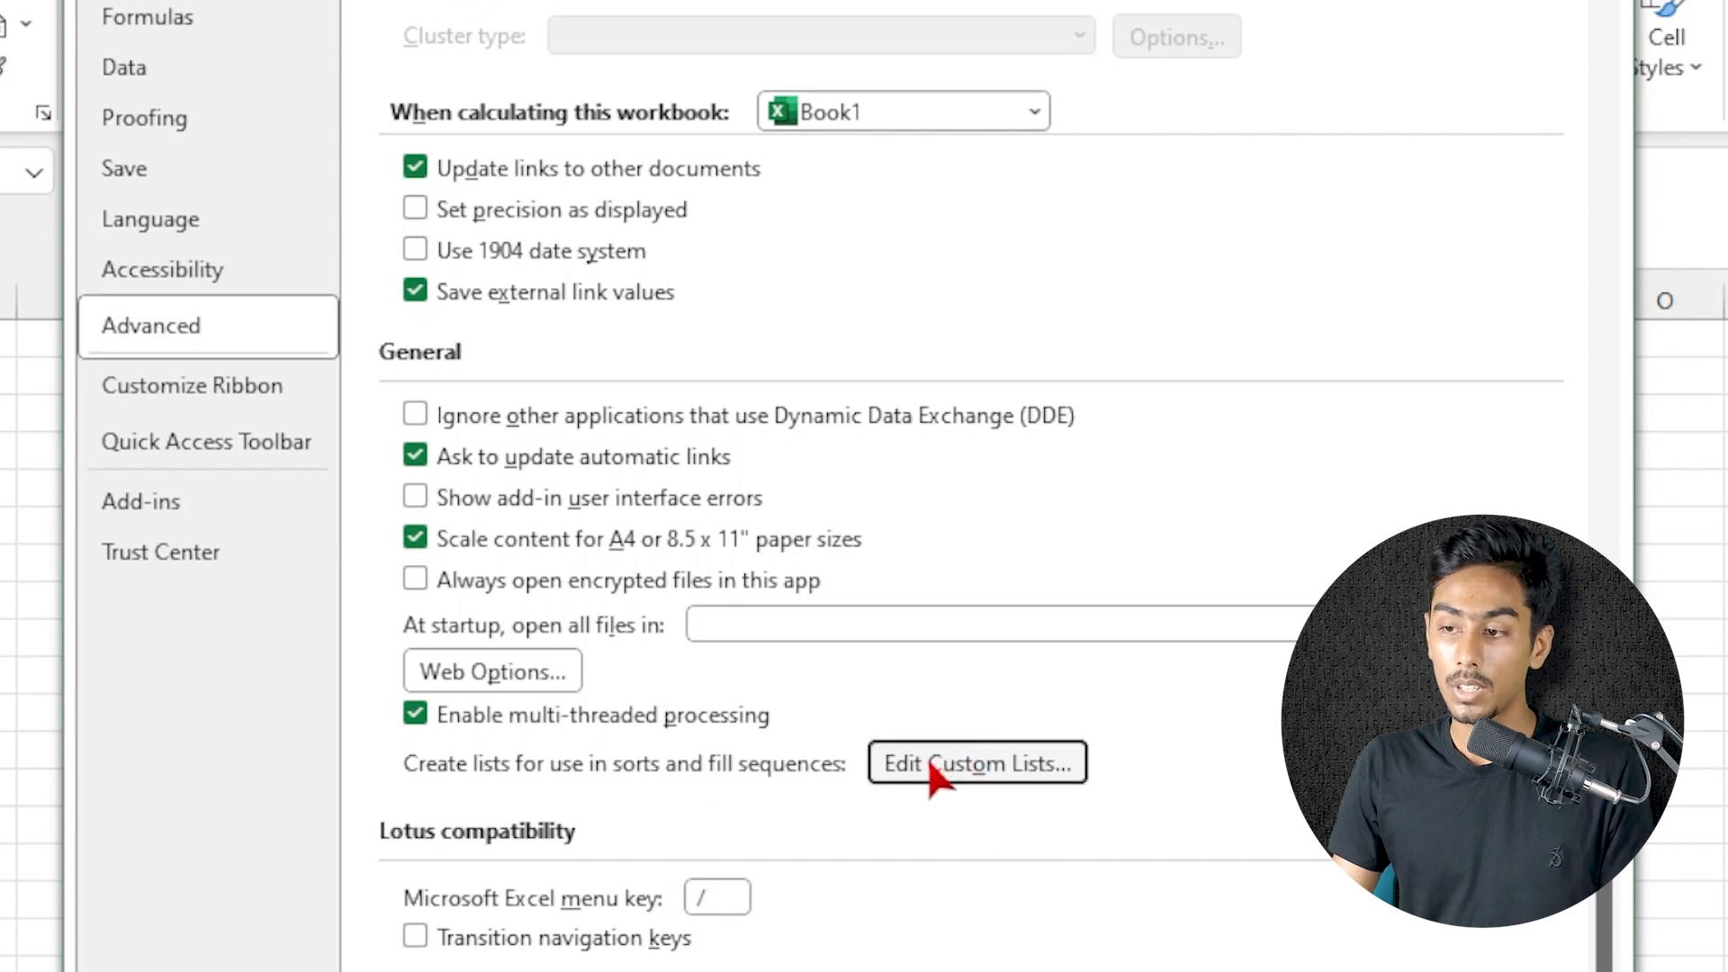
click(929, 763)
drag(1477, 2, 698, 2)
Examine the entries of the built-in custom lists, including the abbreviated and full month names
click(542, 115)
click(441, 351)
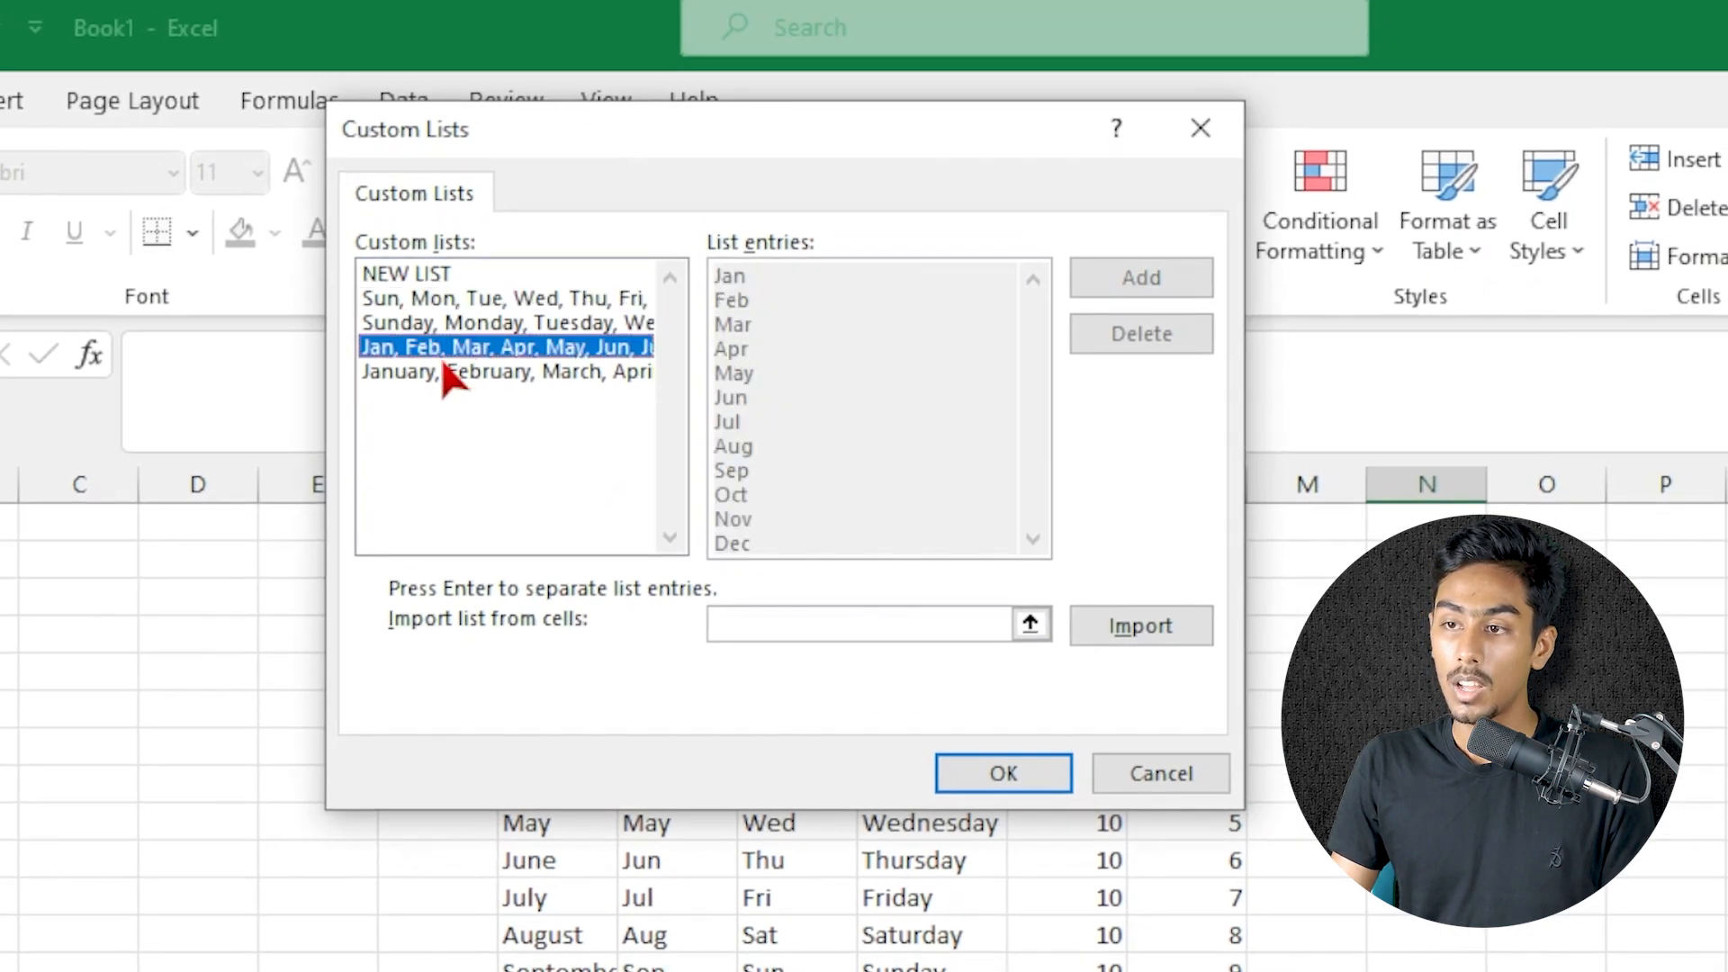
click(443, 369)
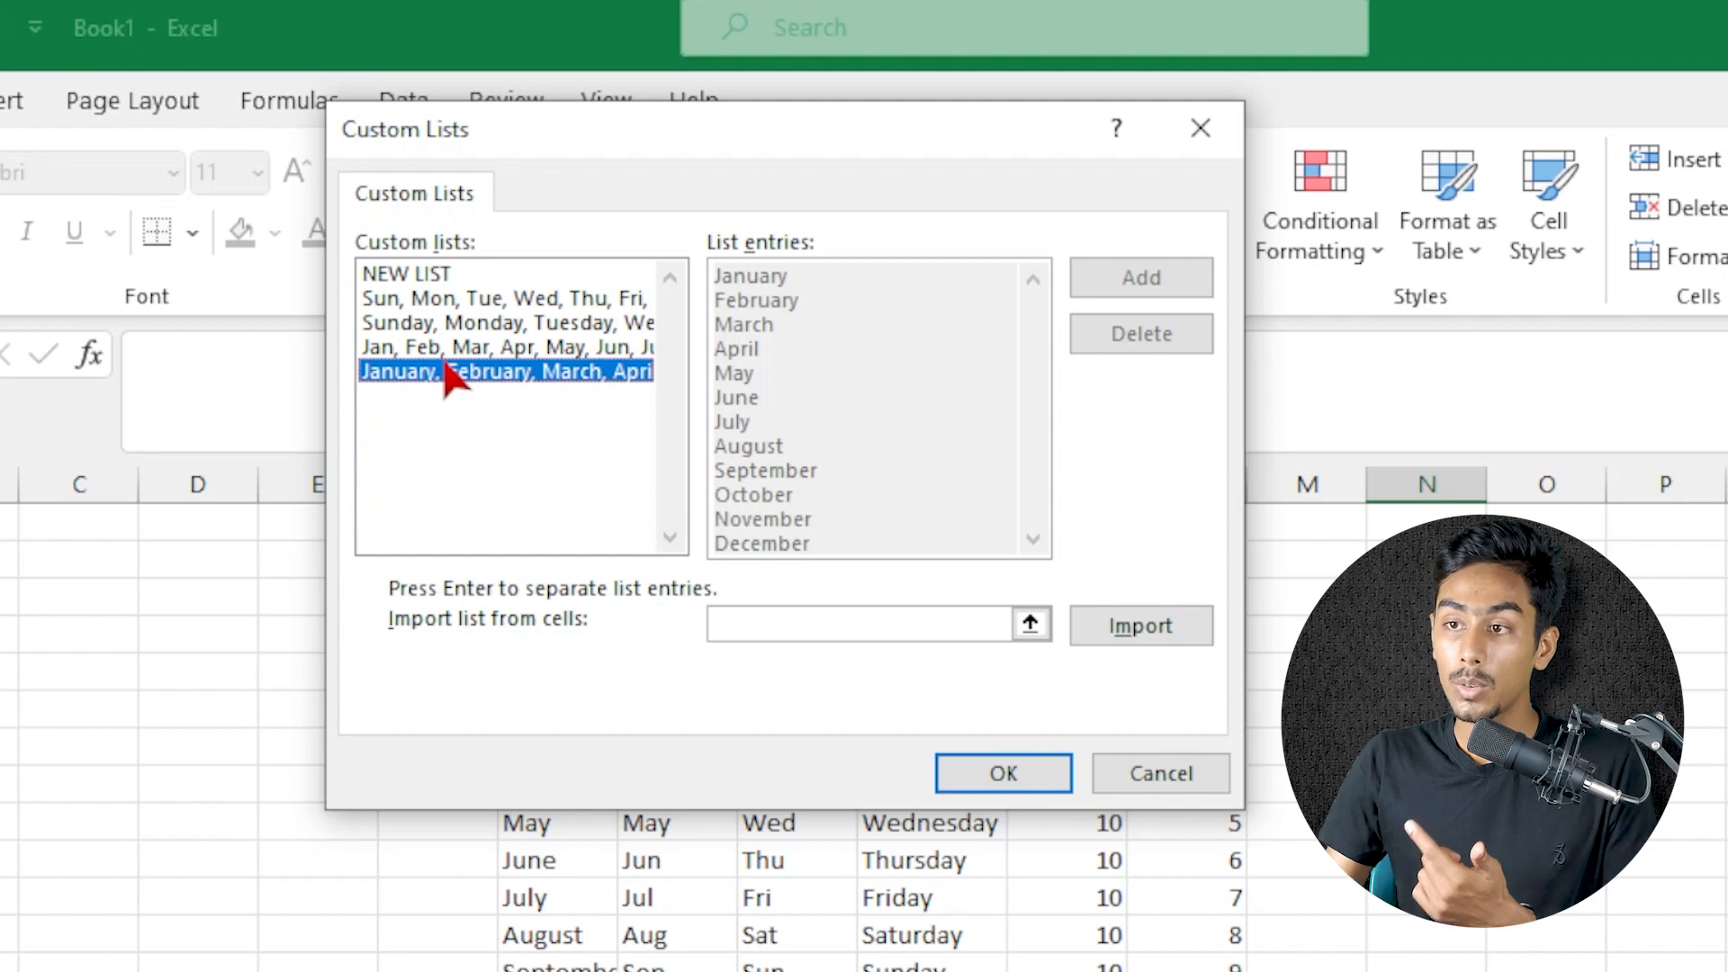
Add a new custom list with five people's first names and save it in the program options
click(427, 274)
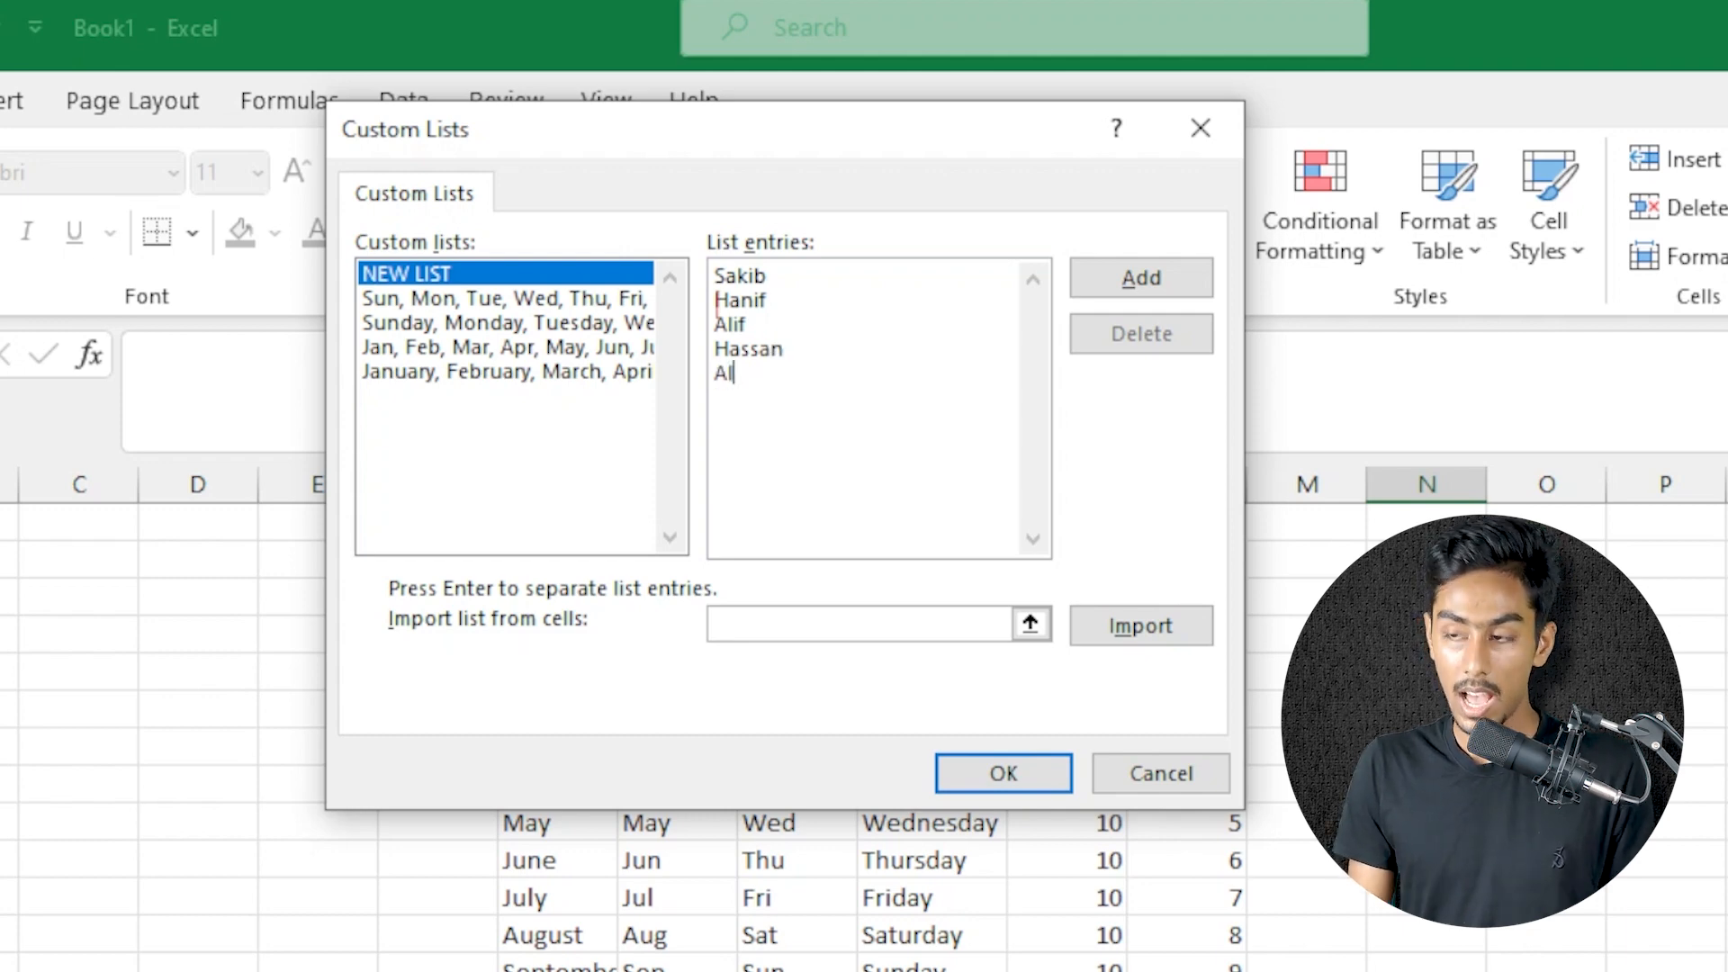
key(BackSpace)
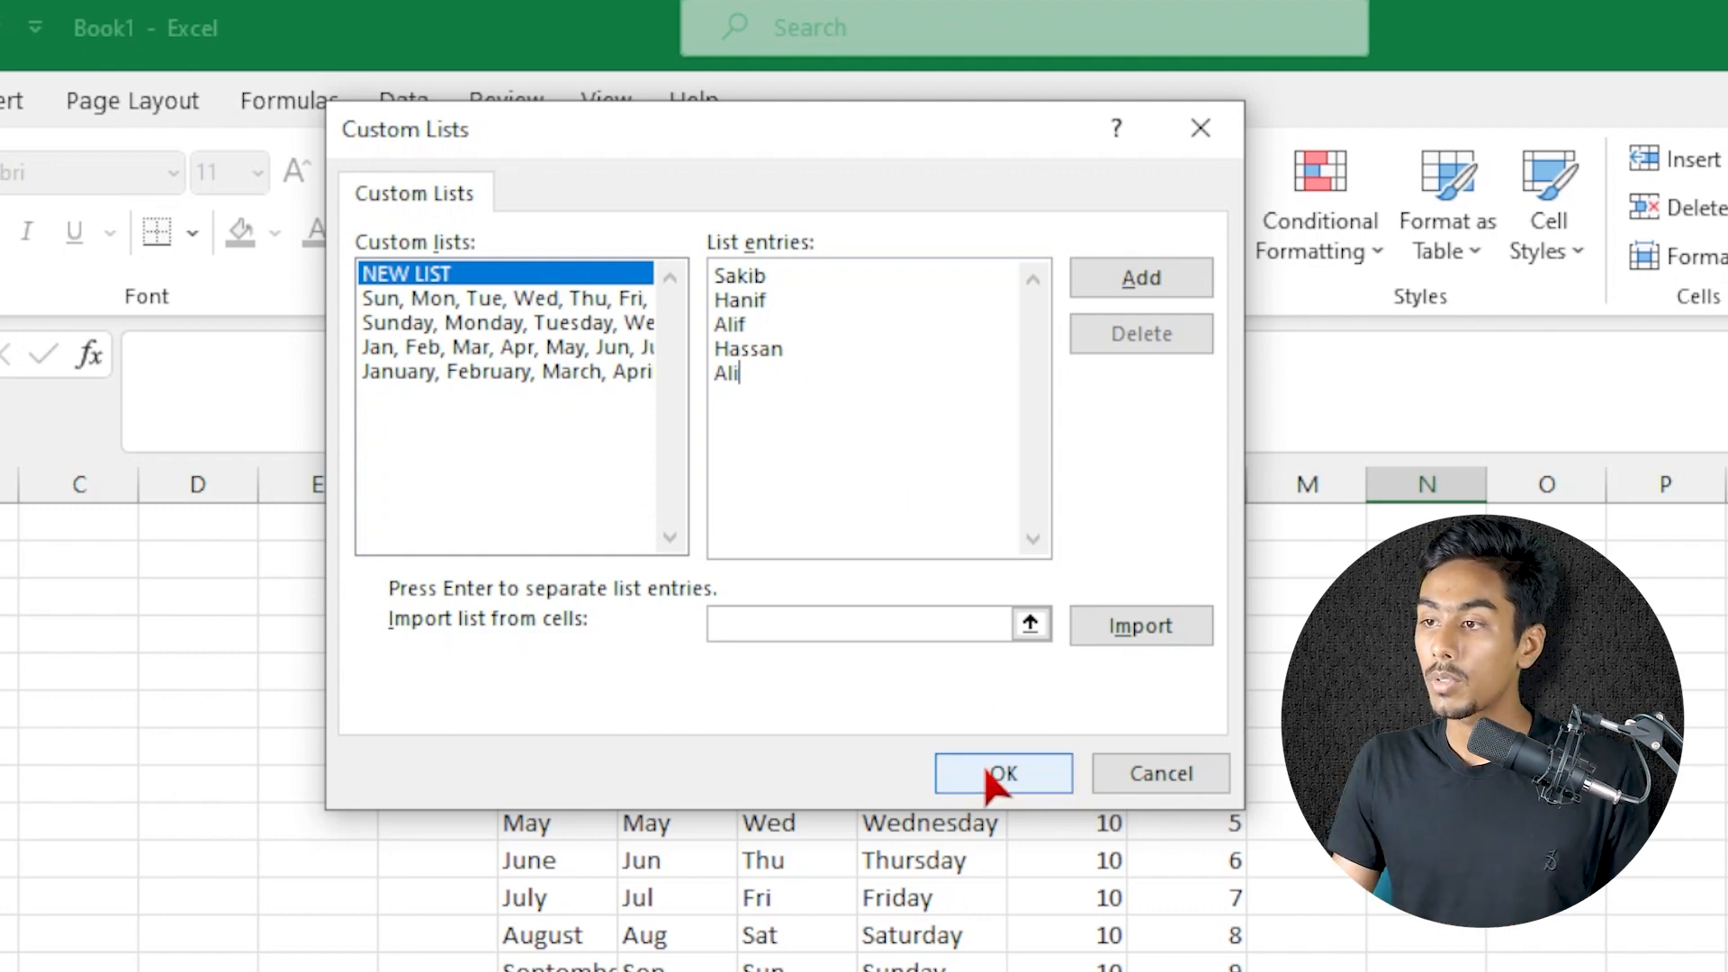
click(1138, 281)
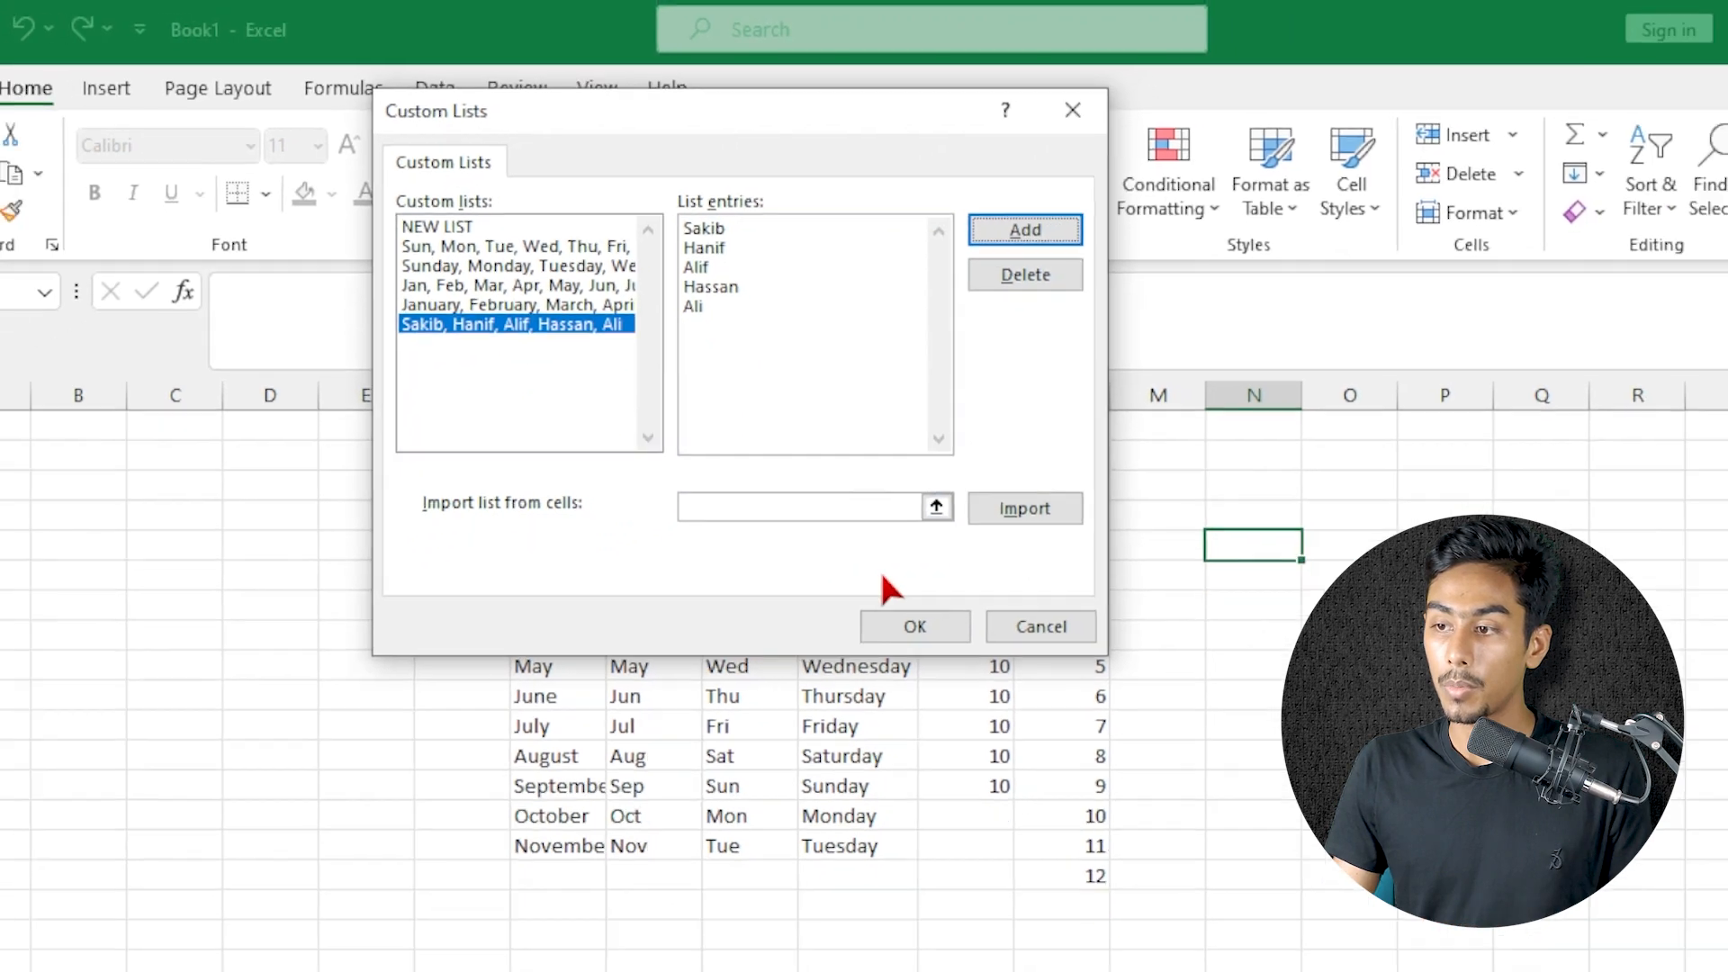
click(983, 769)
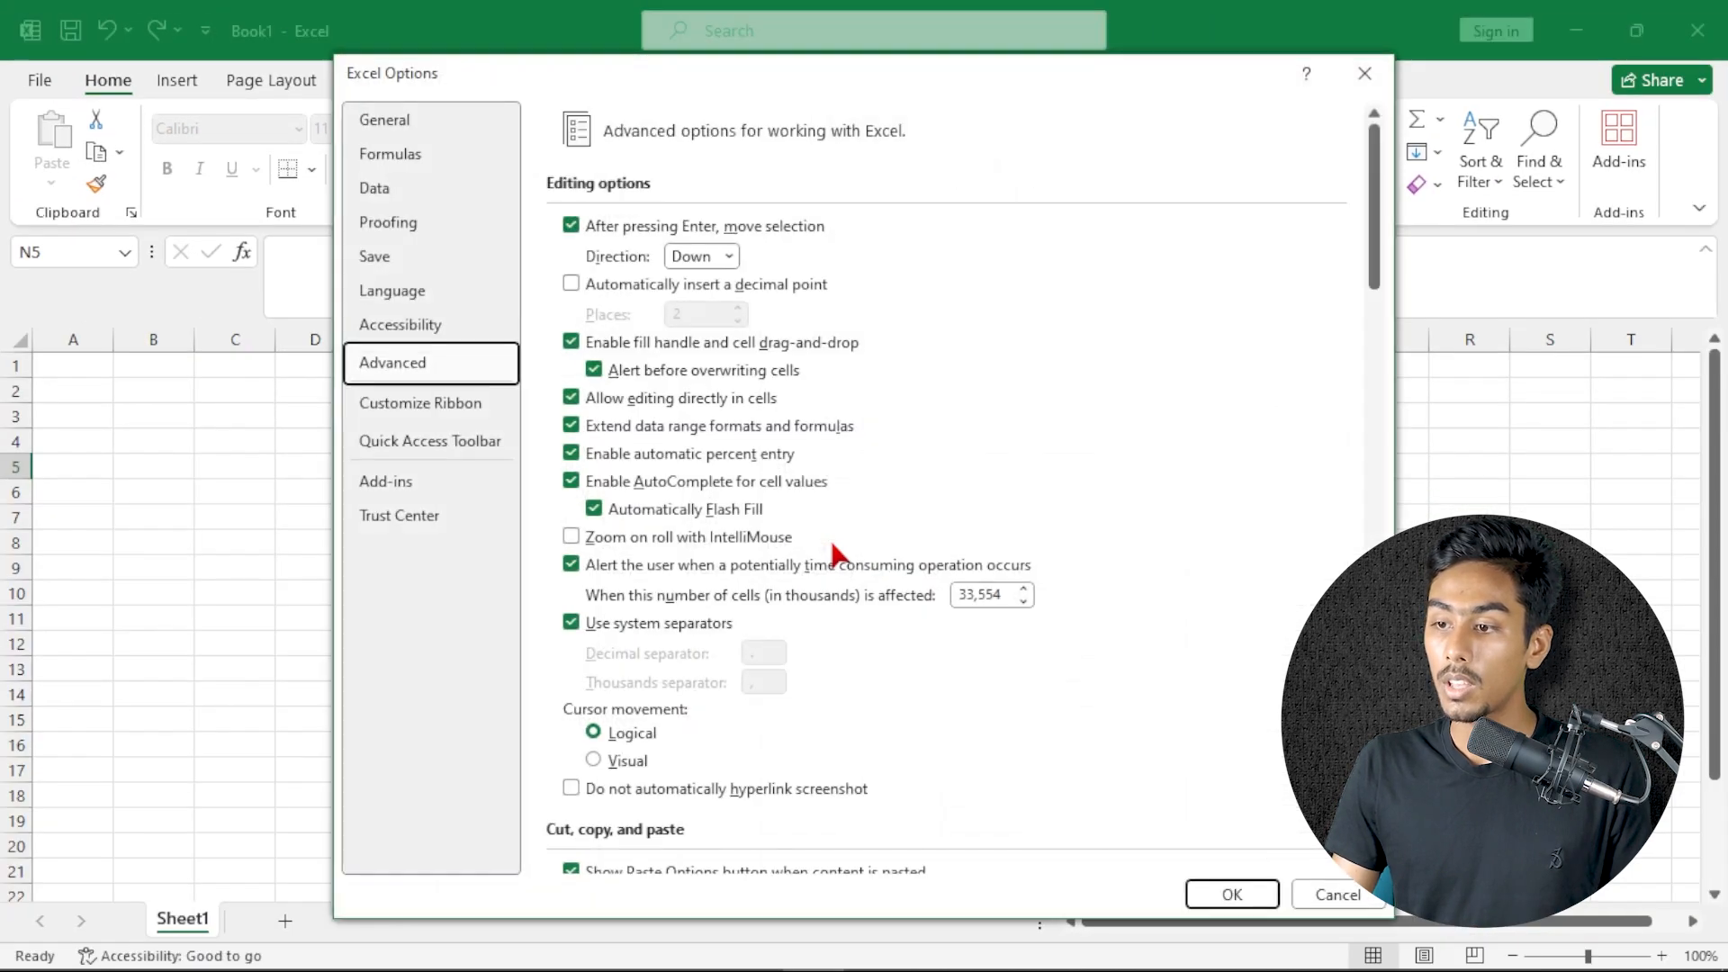
click(1231, 895)
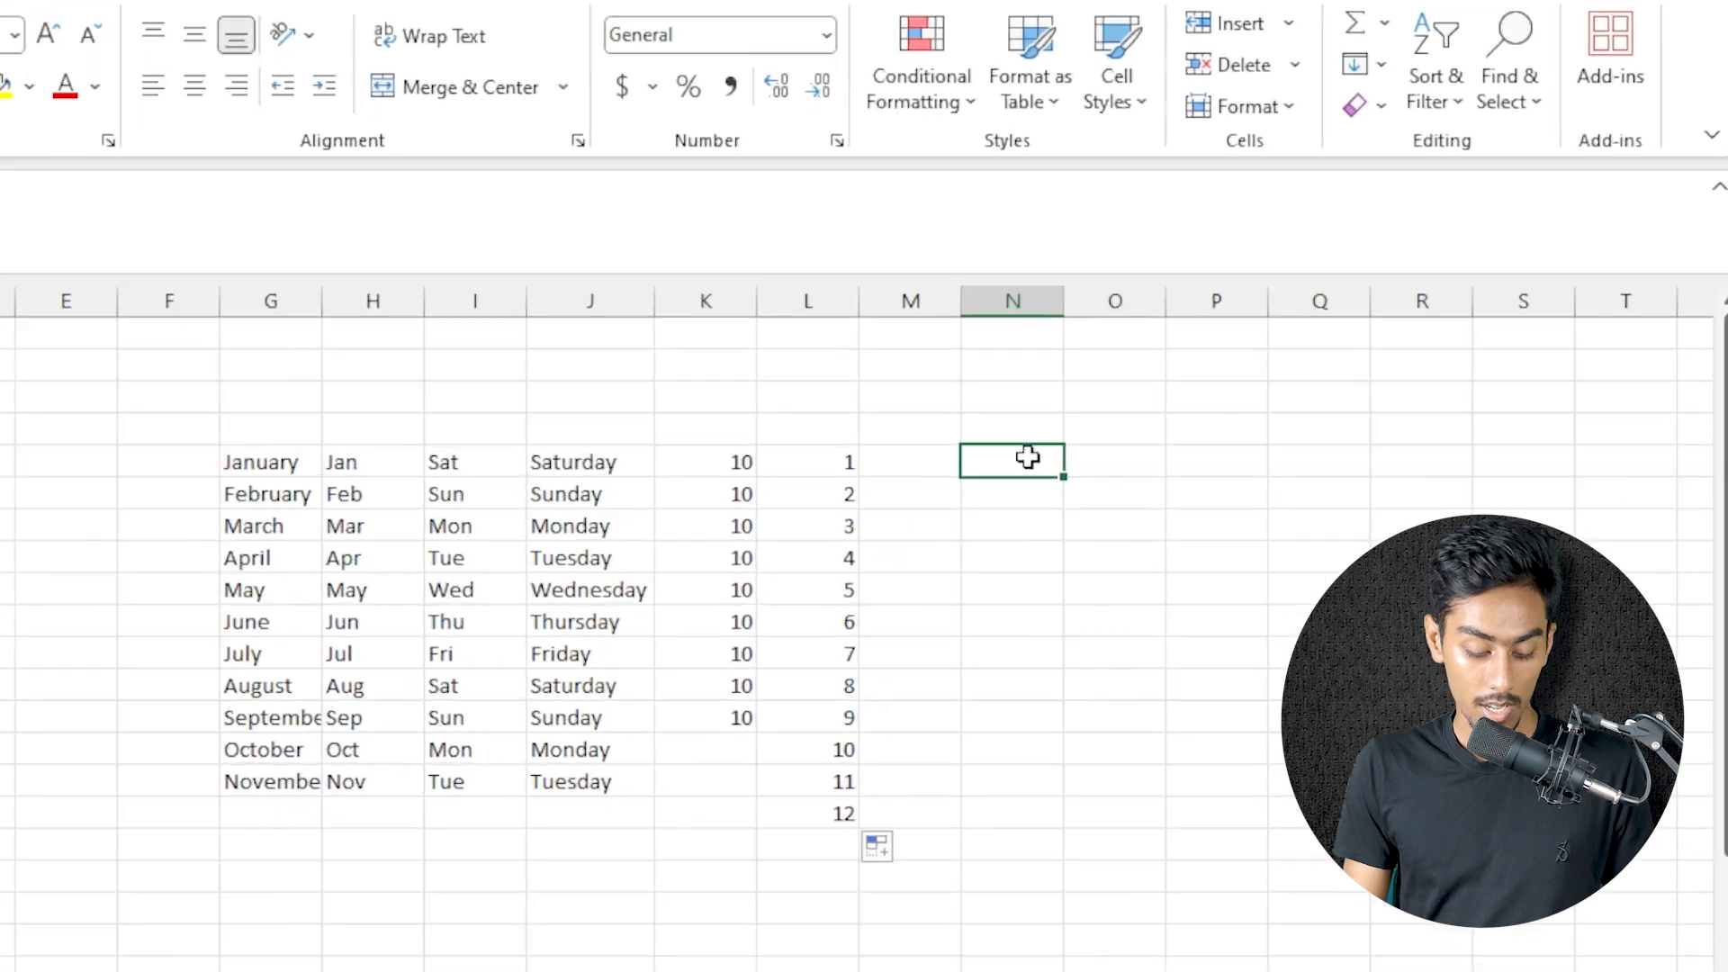
Enter the custom list's first name in N5 and autofill the name series down to N17
text(Sakib)
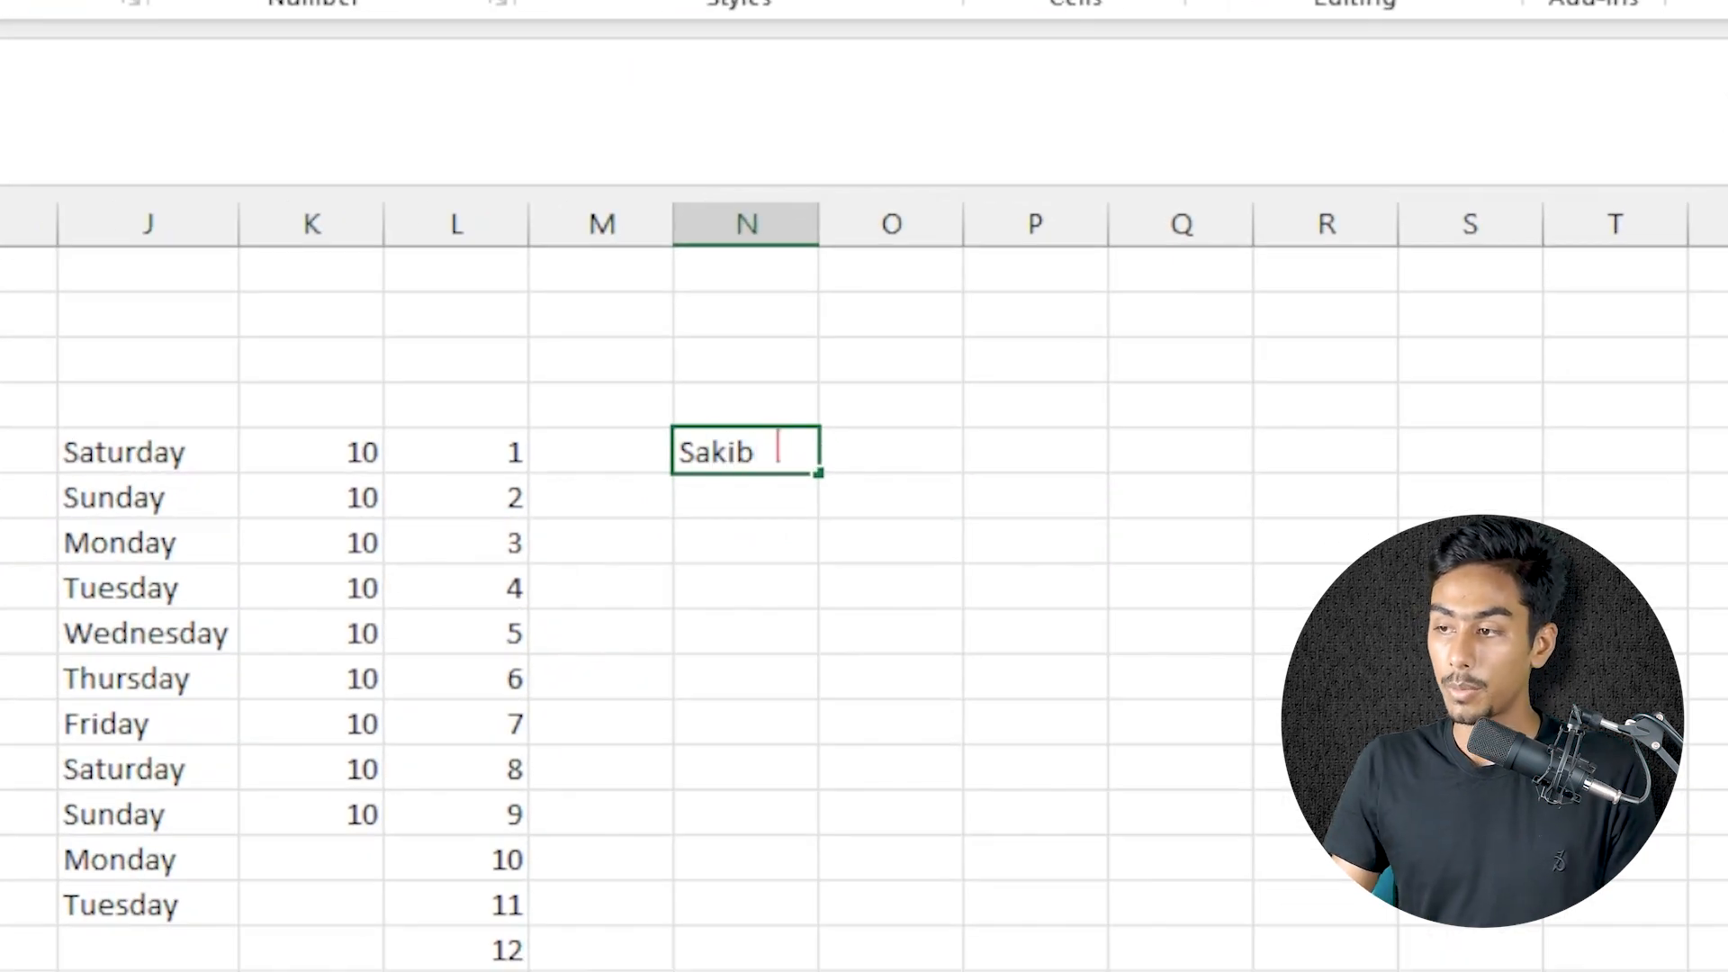
drag(819, 471, 821, 724)
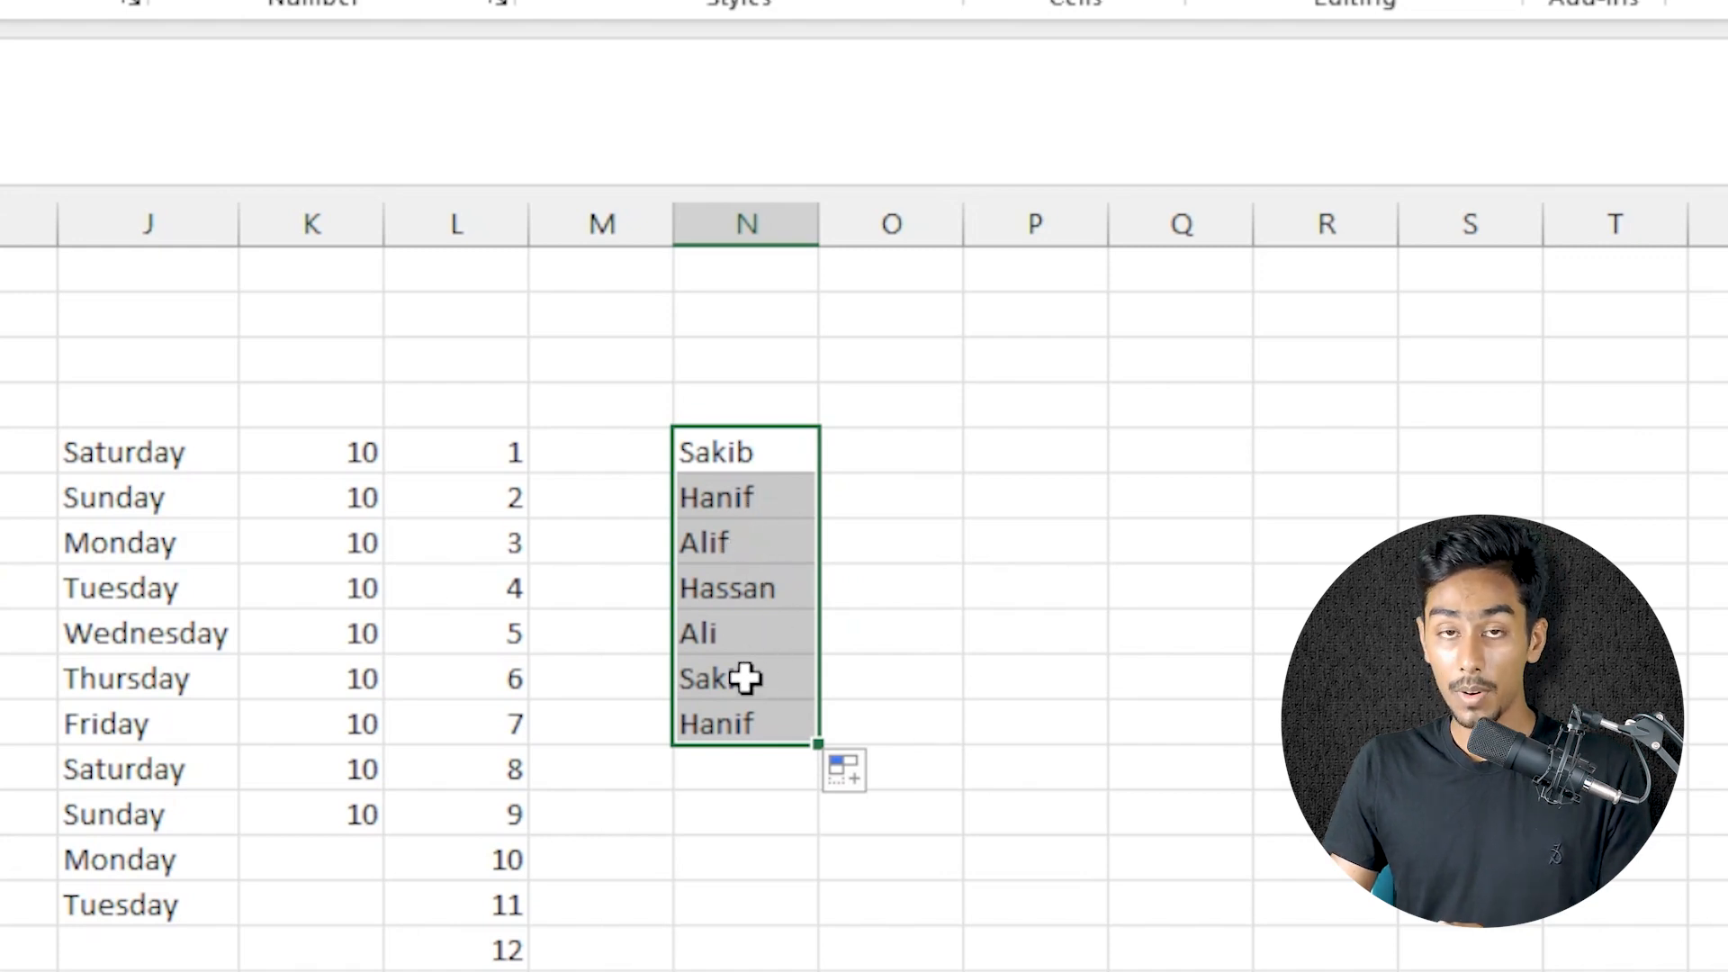
mouse_move(819, 744)
mouse_down()
mouse_move(814, 970)
mouse_move(791, 952)
mouse_up()
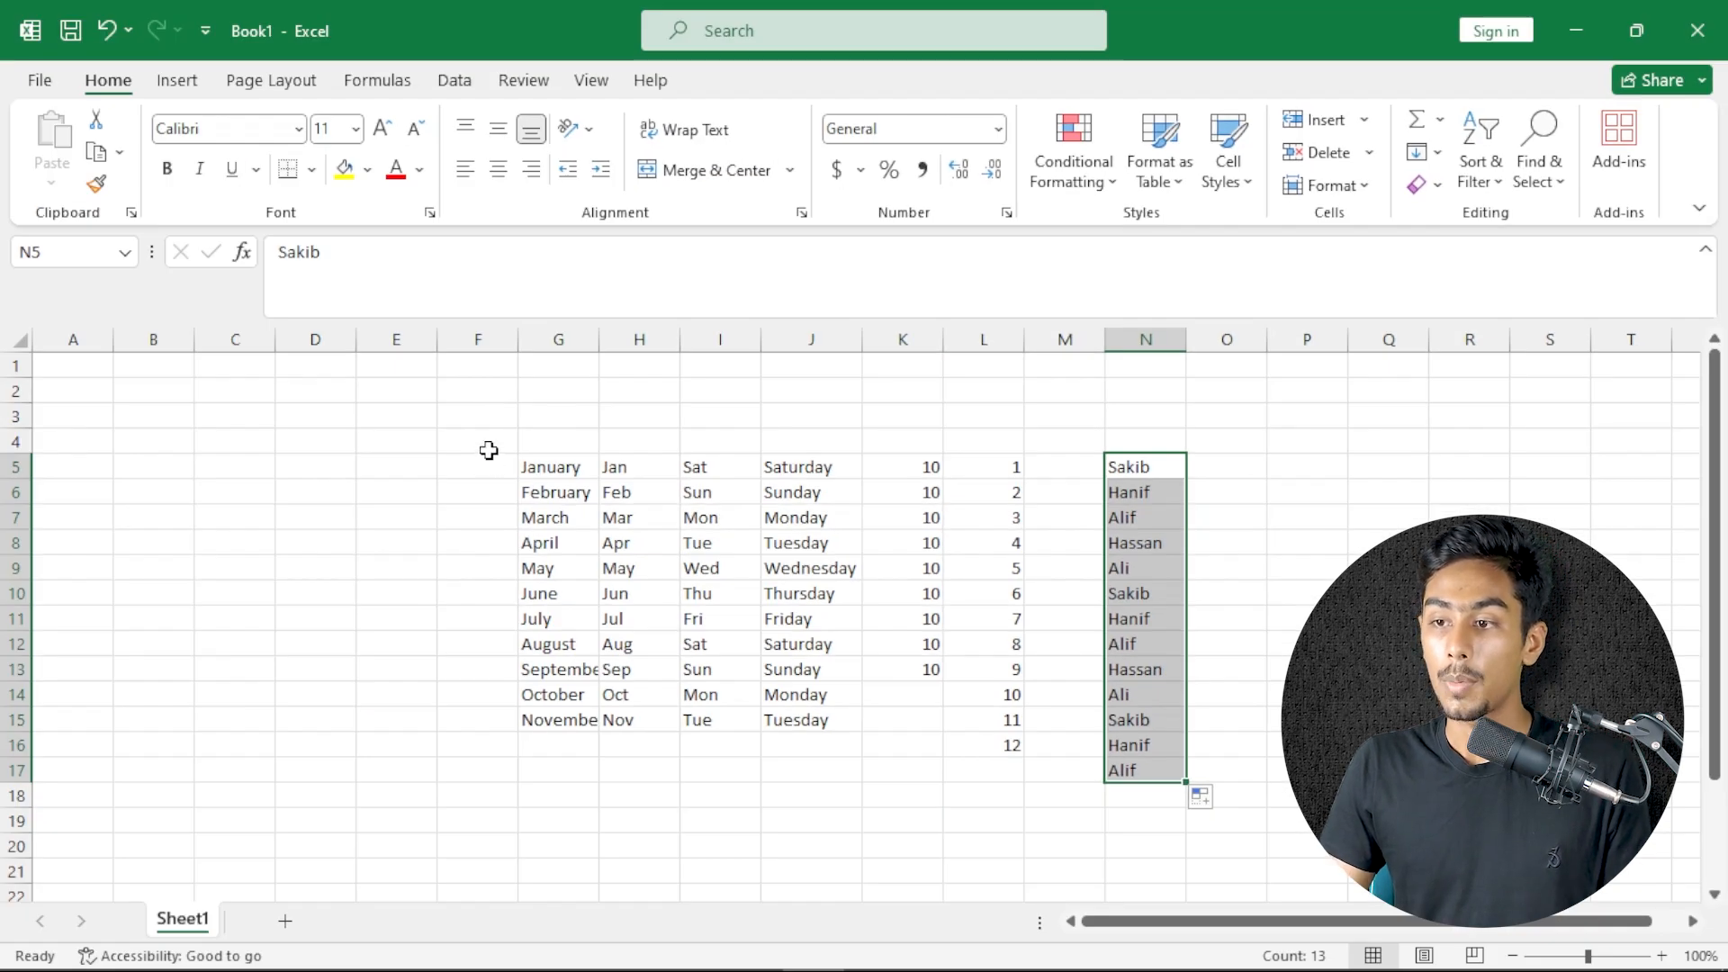
Select the range F4:P18 around all the filled example data
drag(489, 450, 1289, 797)
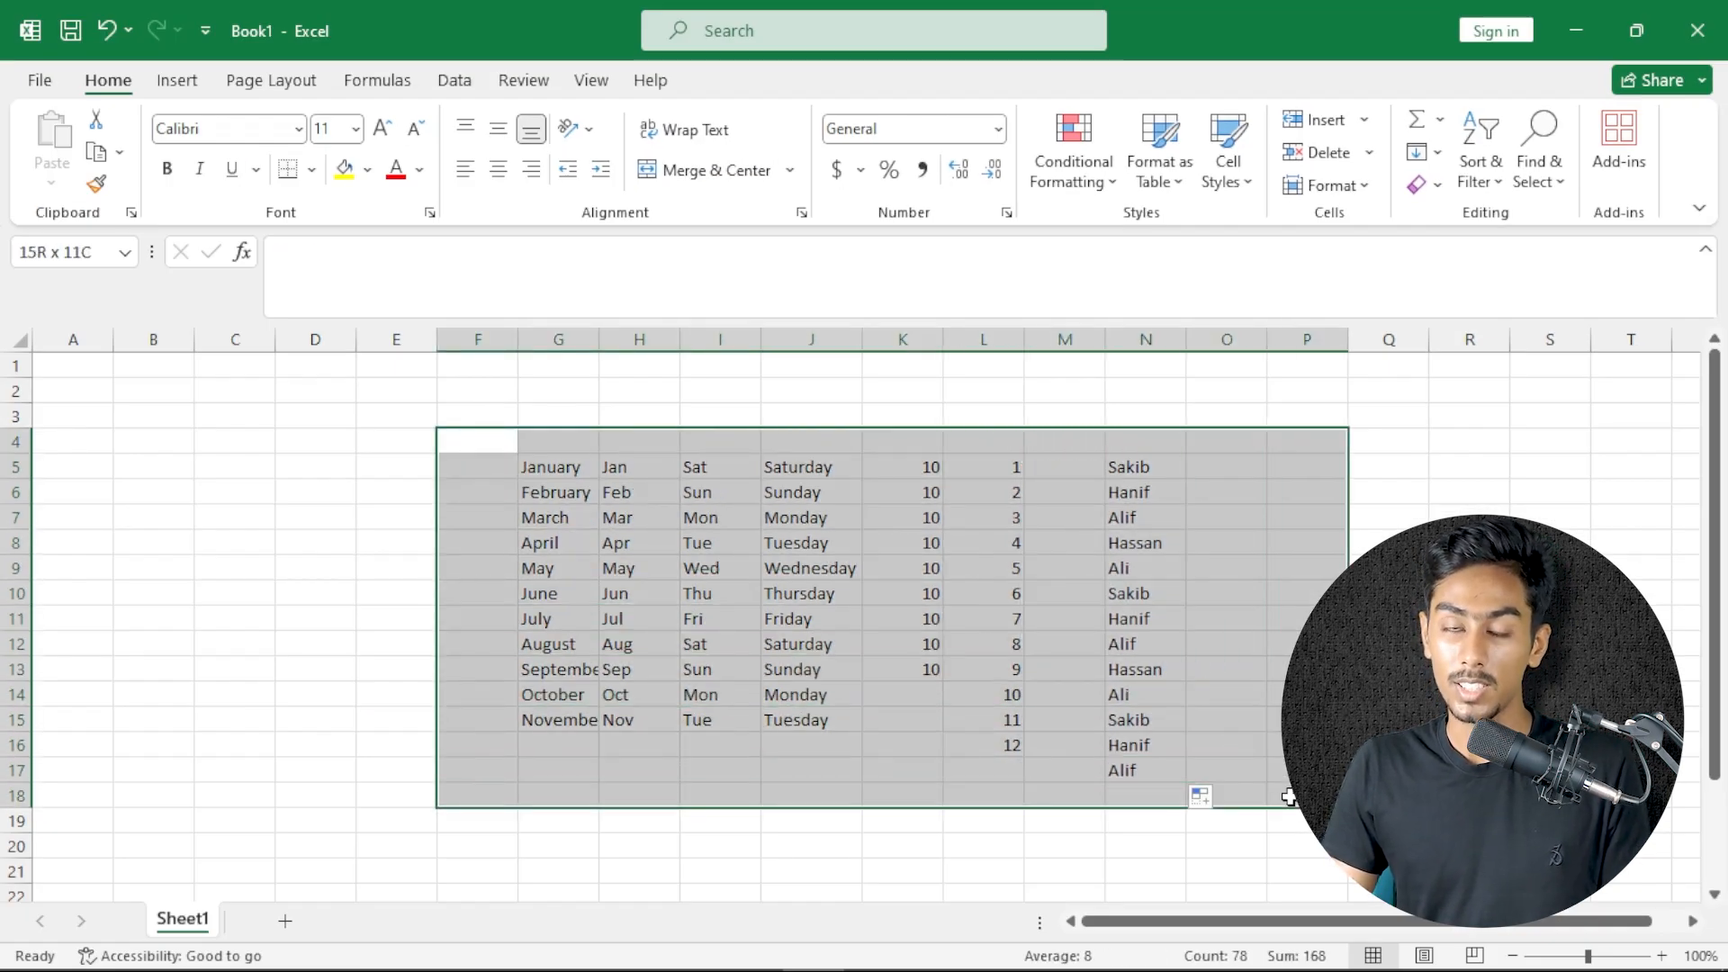